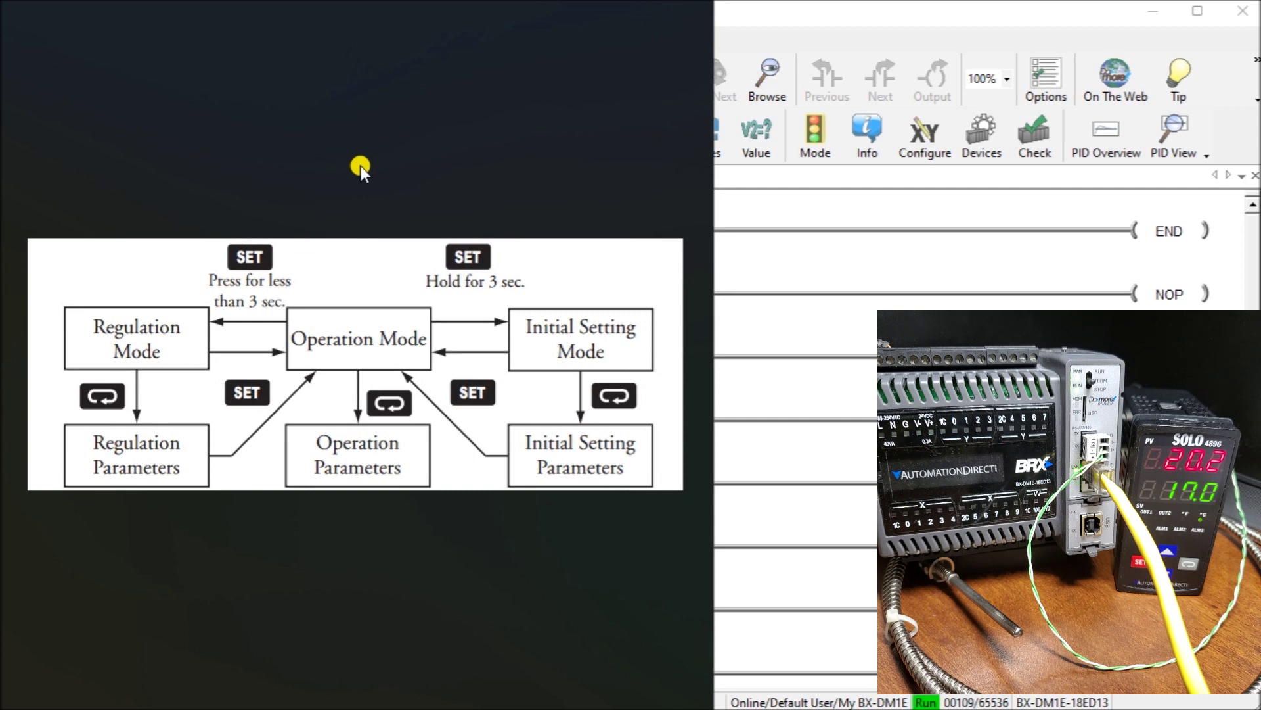
Step: Advance the SOLO manual to the Initial Setting Communication Parameters page
{"action": "left_click", "coordinate": [675, 376]}
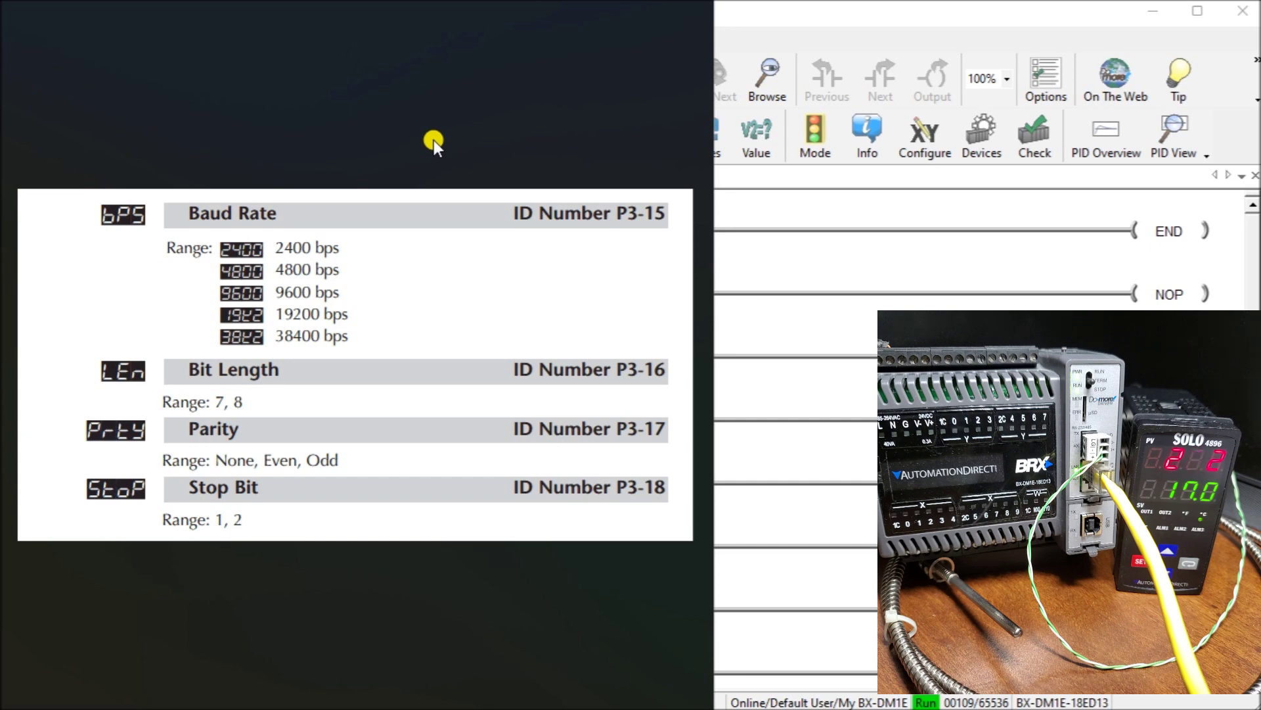
Step: Step the SOLO manual past the Baud Rate serial format page
{"action": "left_click", "coordinate": [675, 365]}
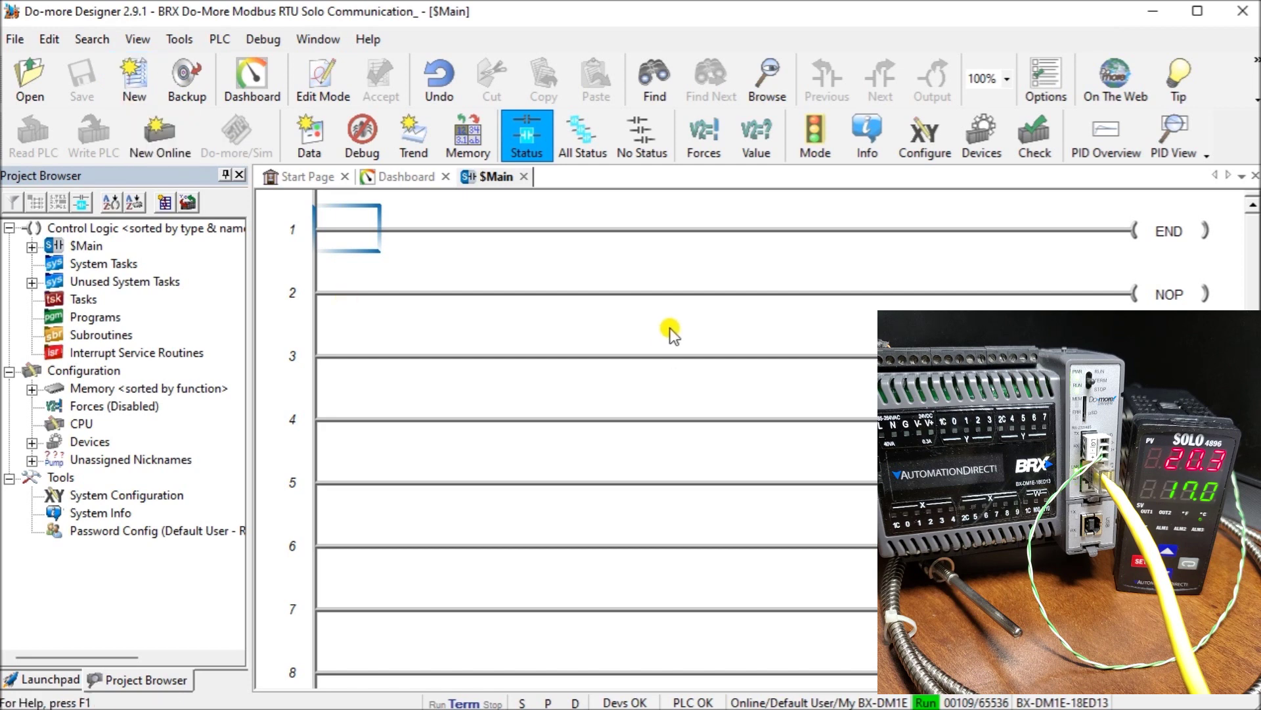
Step: Open PLC > System Configuration for the BX-DM1E CPU from the Project Browser entry
{"action": "left_click", "coordinate": [98, 496]}
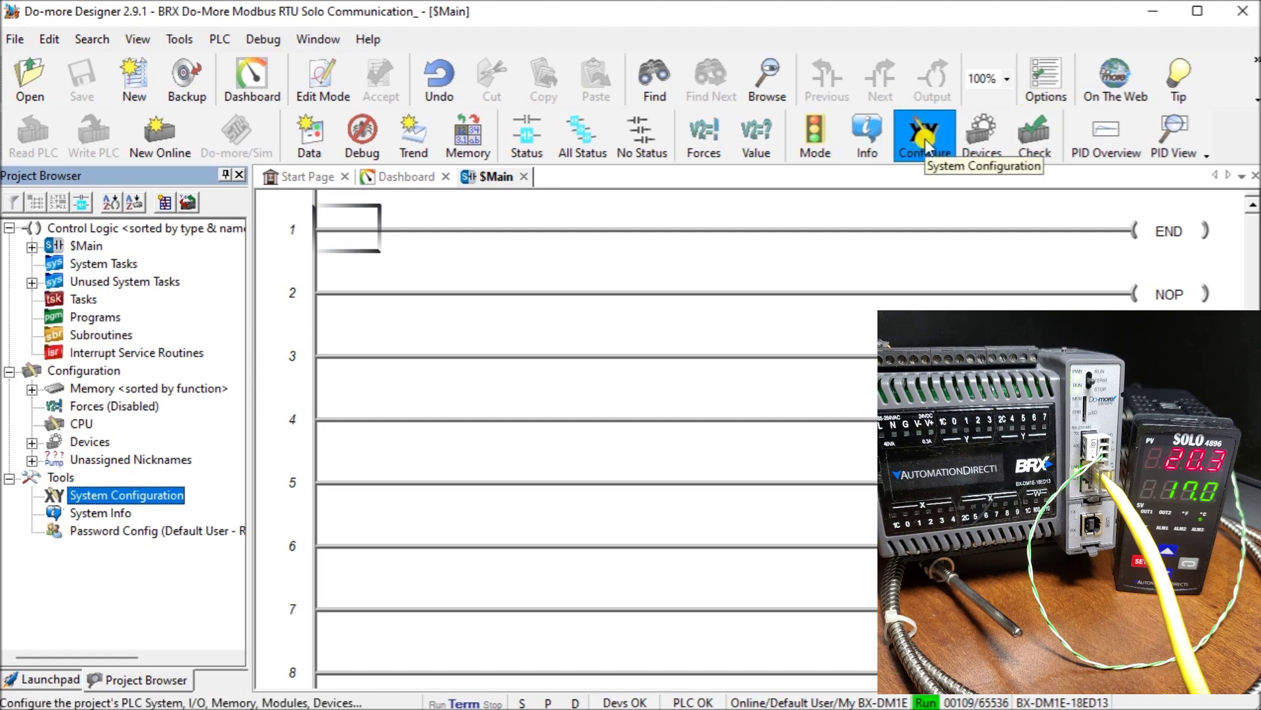
{"action": "left_click", "coordinate": [218, 42]}
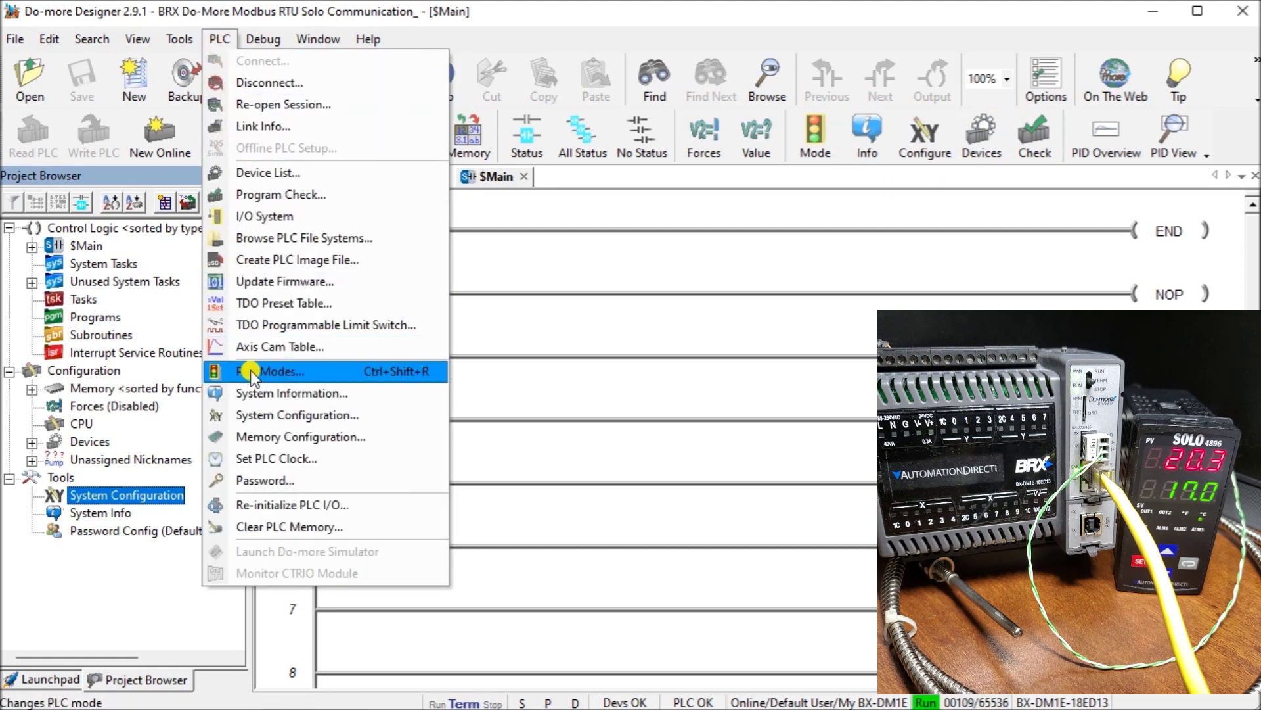
{"action": "left_click", "coordinate": [259, 414]}
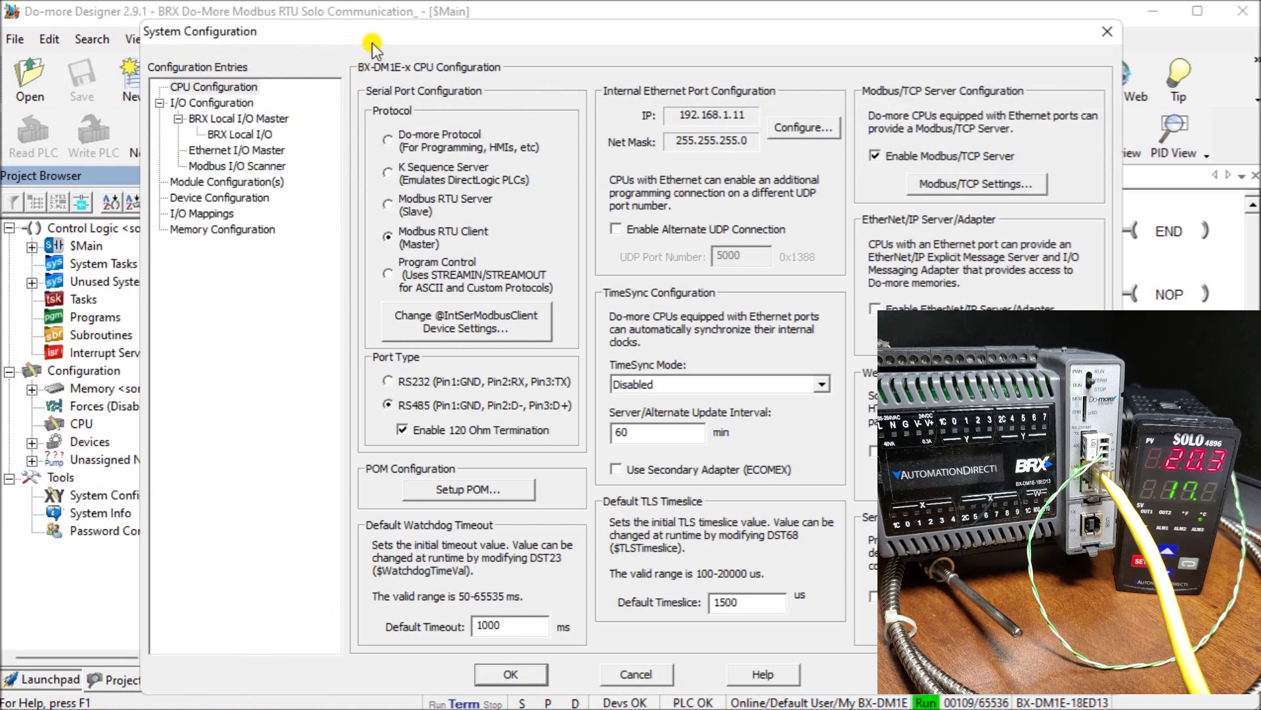
{"action": "left_click_drag", "start_coordinate": [372, 41], "coordinate": [248, 33]}
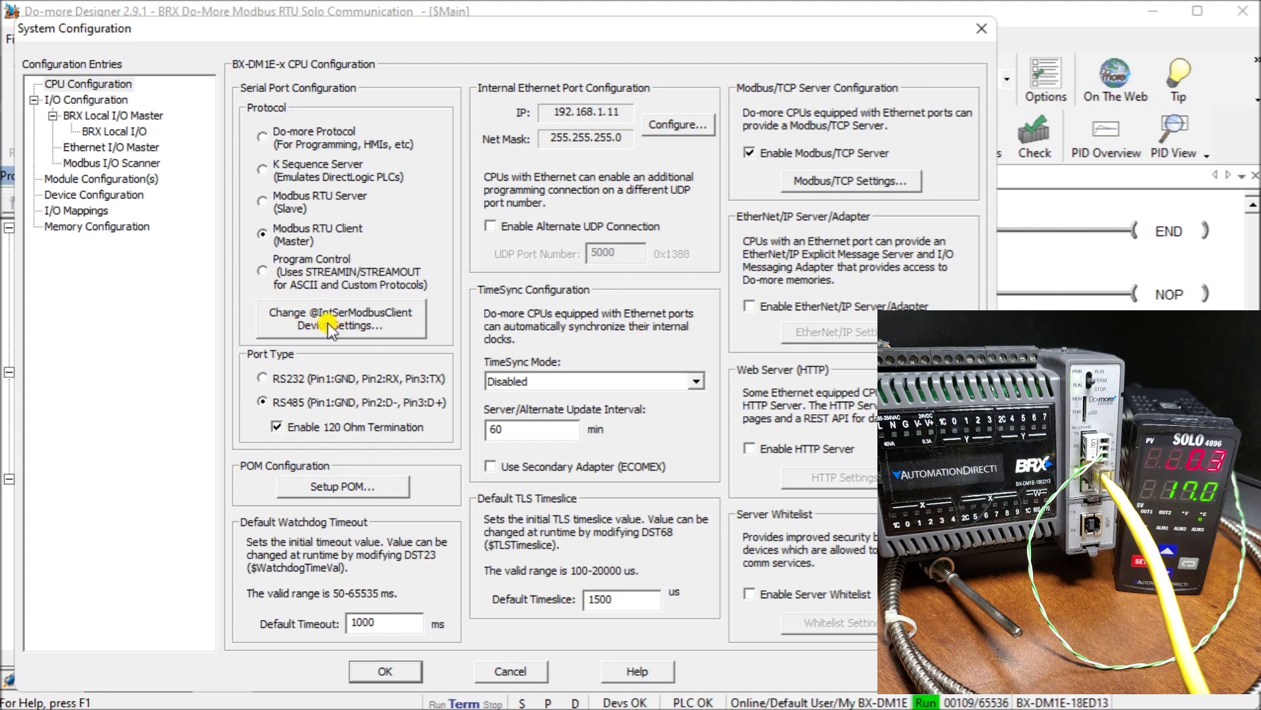
{"action": "left_click", "coordinate": [328, 322]}
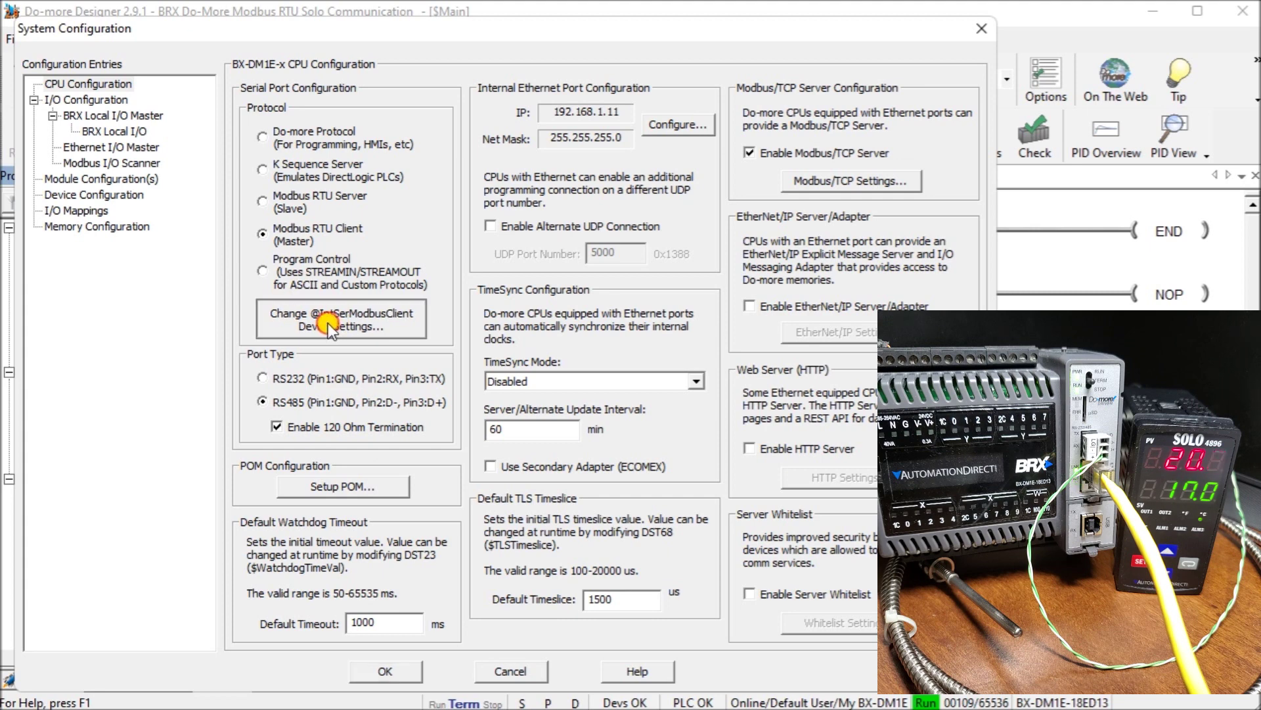
{"action": "left_click_drag", "start_coordinate": [534, 176], "coordinate": [289, 200]}
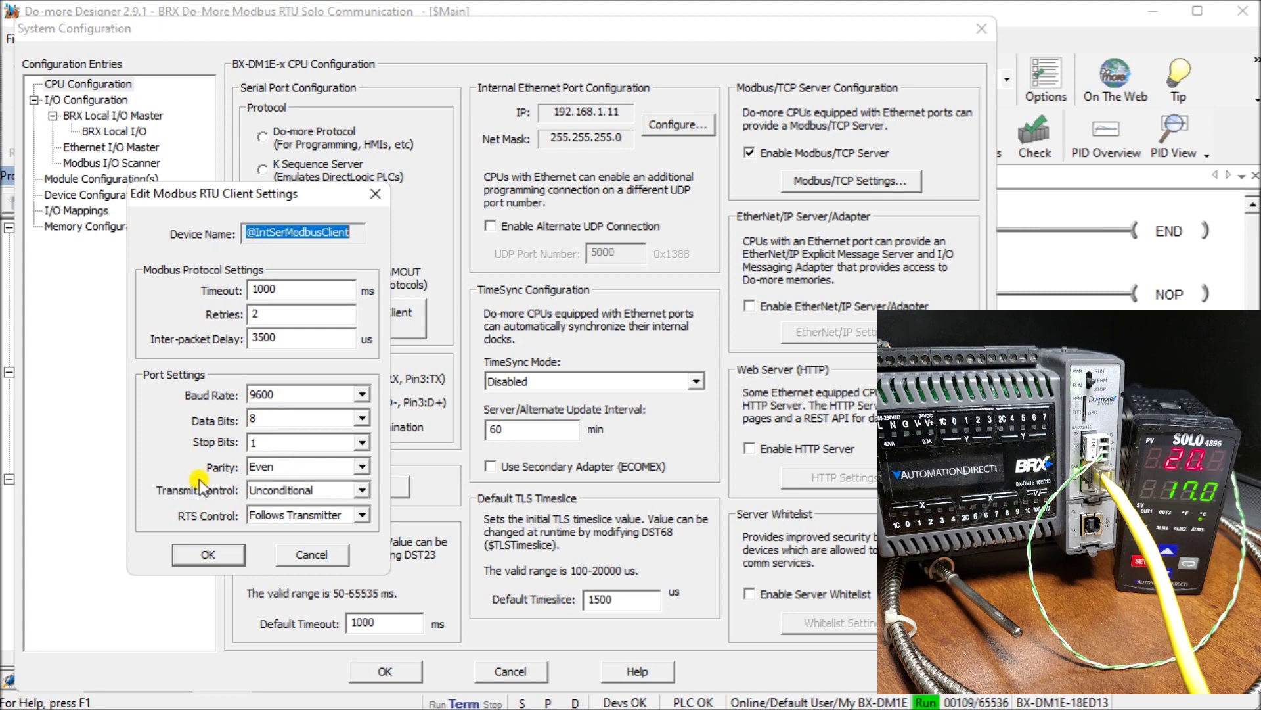
{"action": "left_click", "coordinate": [204, 555]}
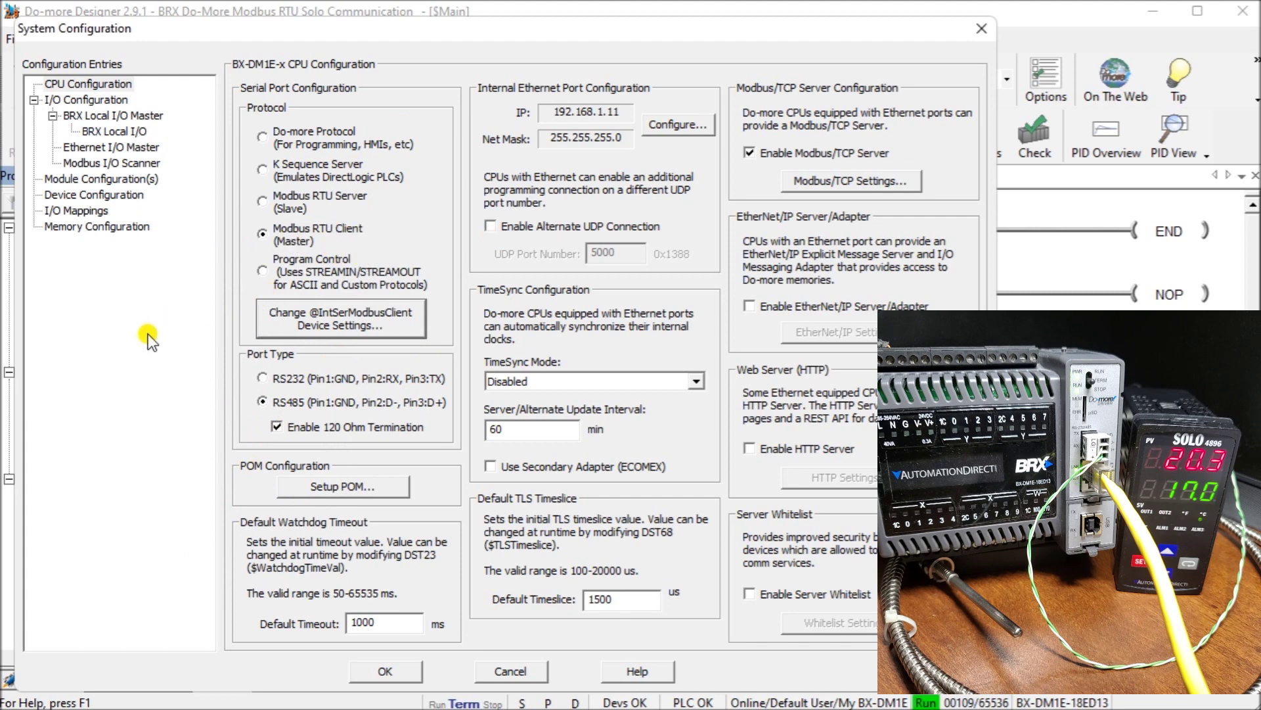
{"action": "left_click", "coordinate": [81, 85]}
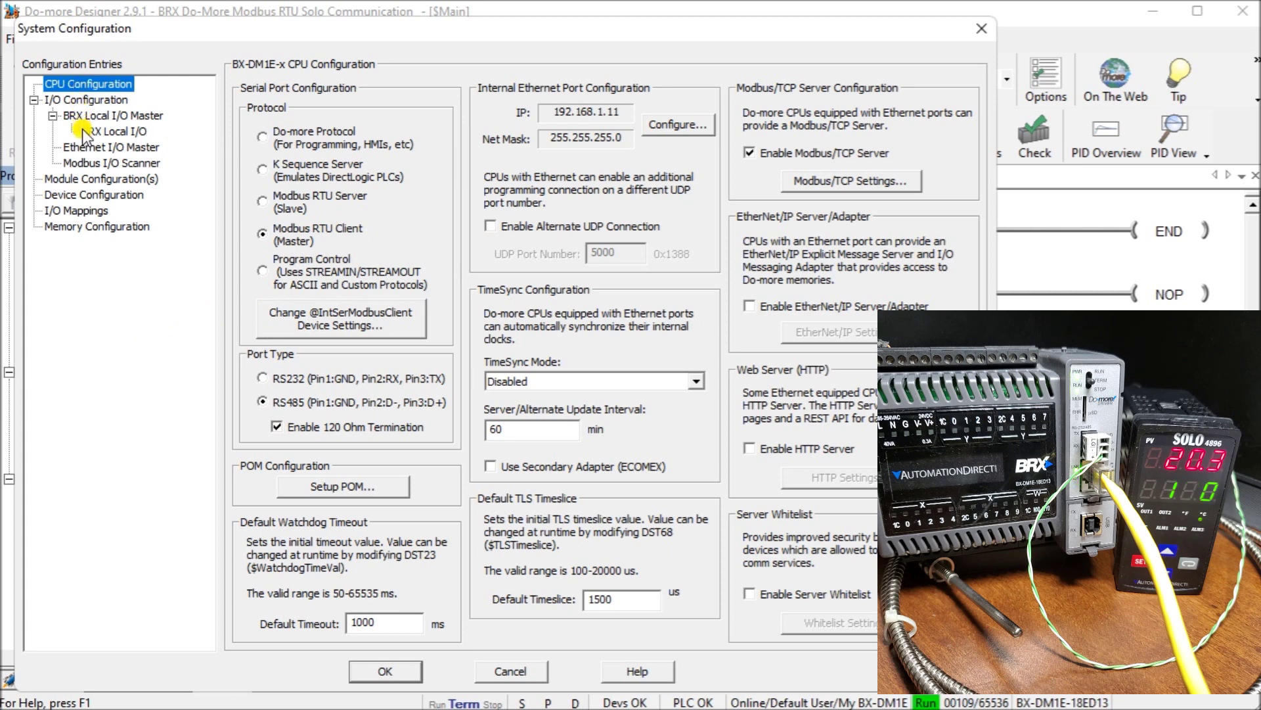
Step: Select Modbus I/O Scanner in Configuration Entries and tick Enable Modbus I/O Scanner
{"action": "left_click", "coordinate": [82, 164]}
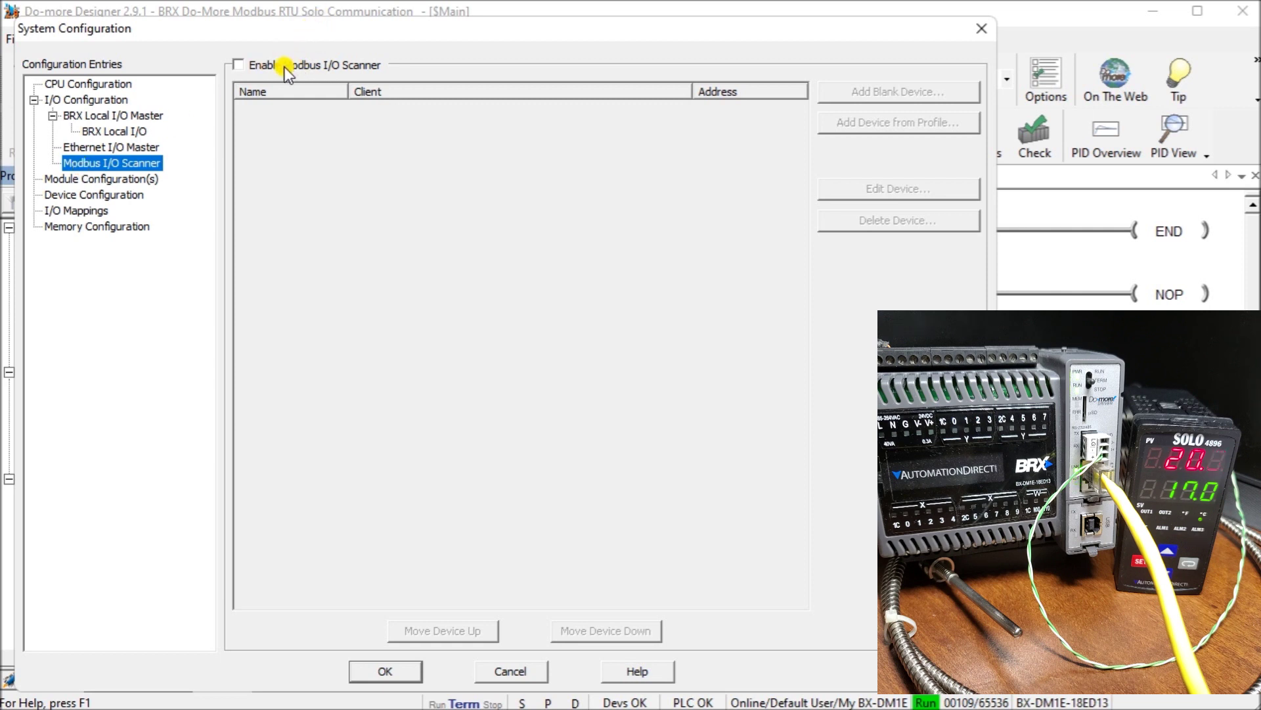
{"action": "left_click", "coordinate": [239, 67]}
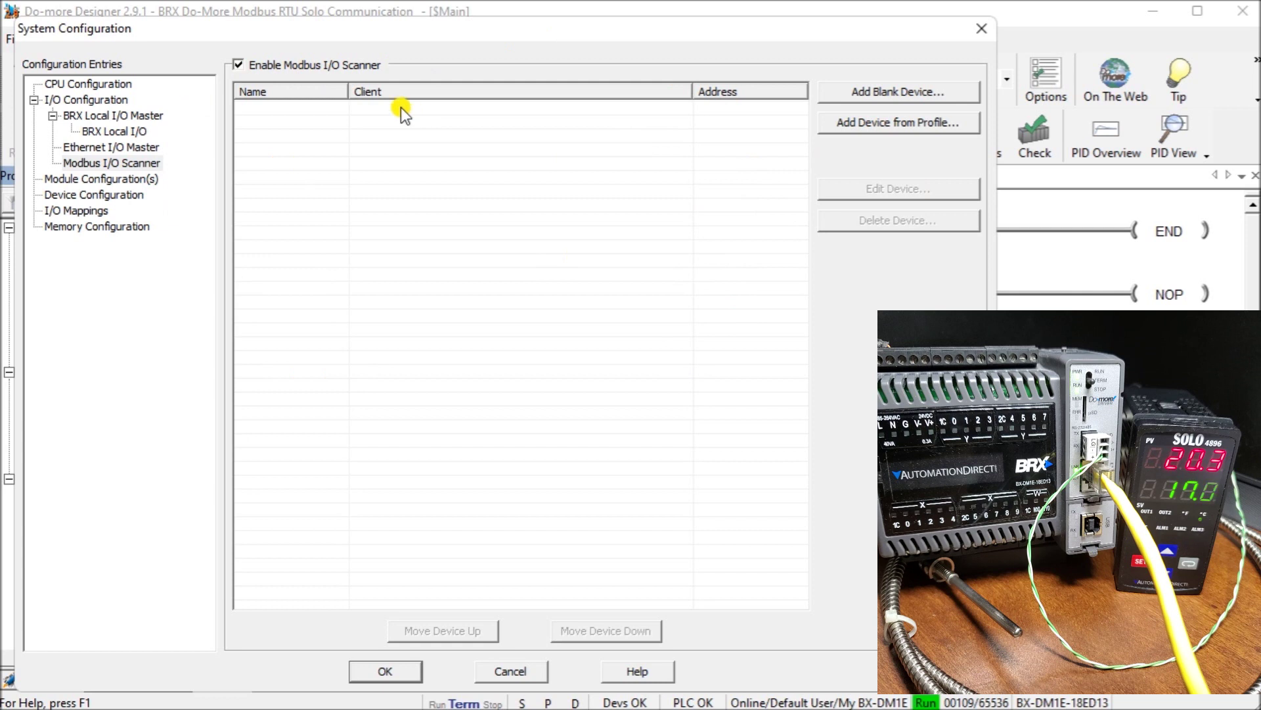
{"action": "left_click", "coordinate": [883, 99]}
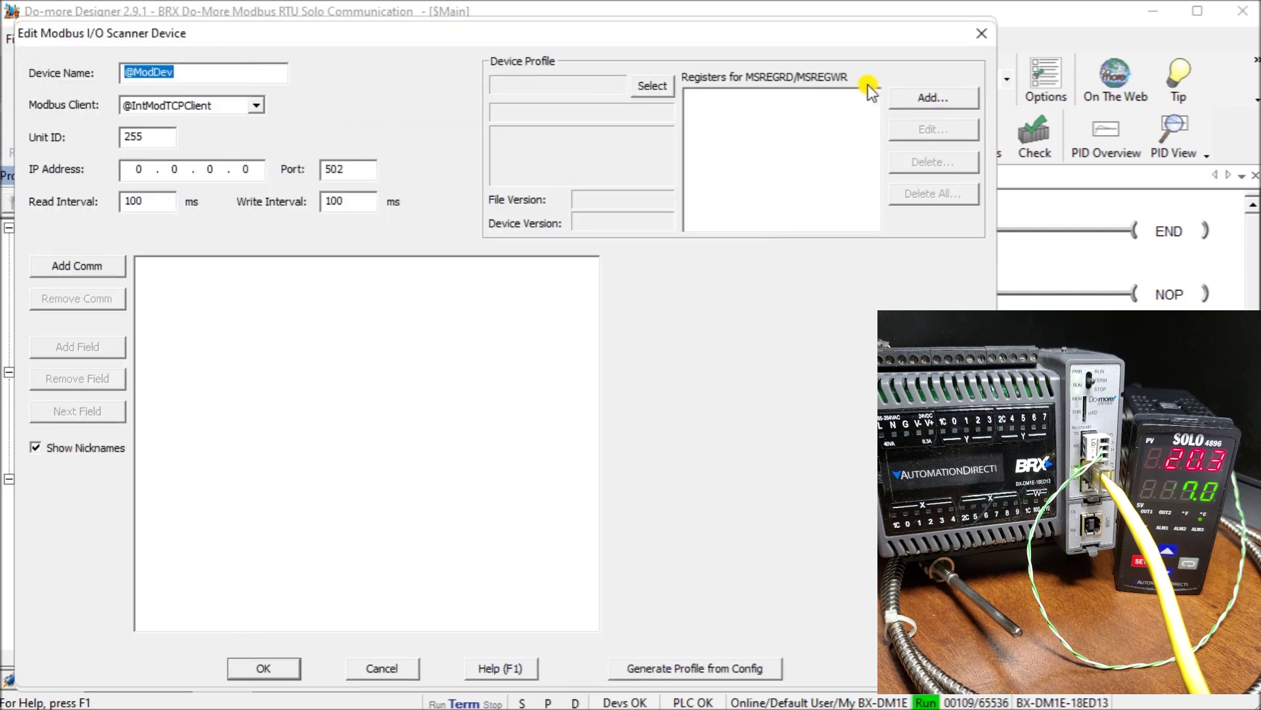
{"action": "left_click_drag", "start_coordinate": [721, 35], "coordinate": [711, 33]}
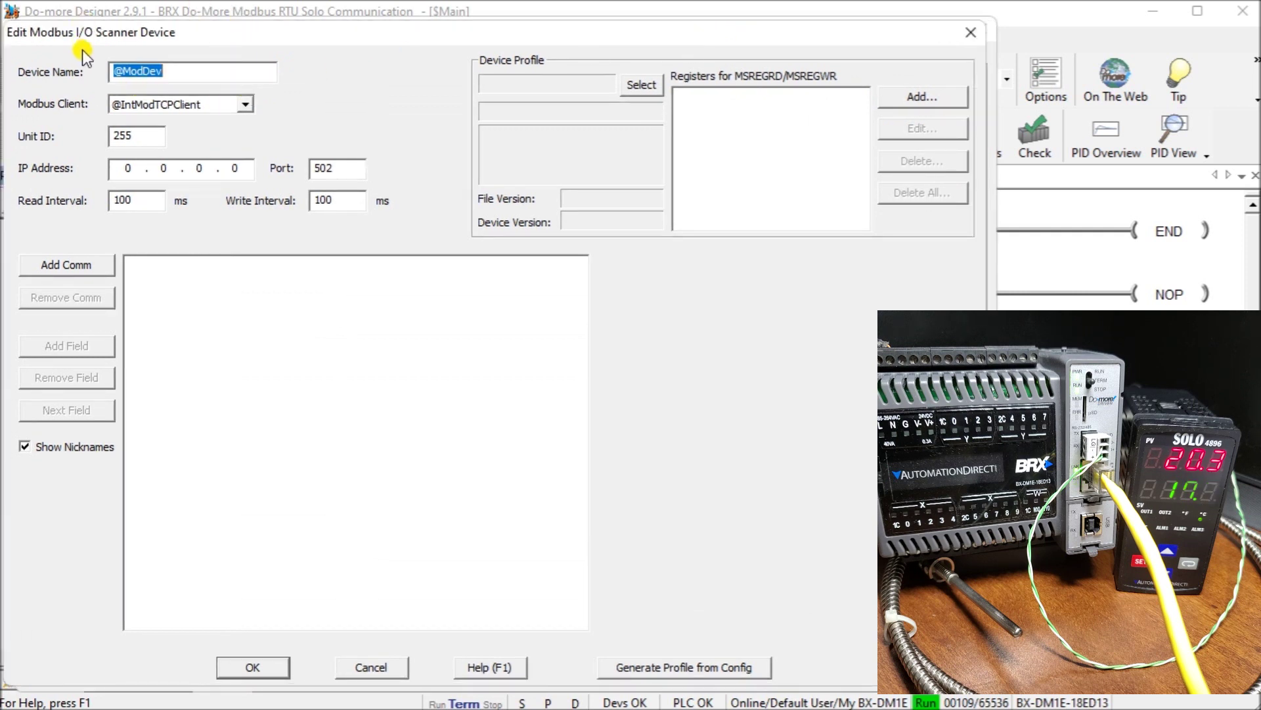
{"action": "left_click", "coordinate": [143, 71]}
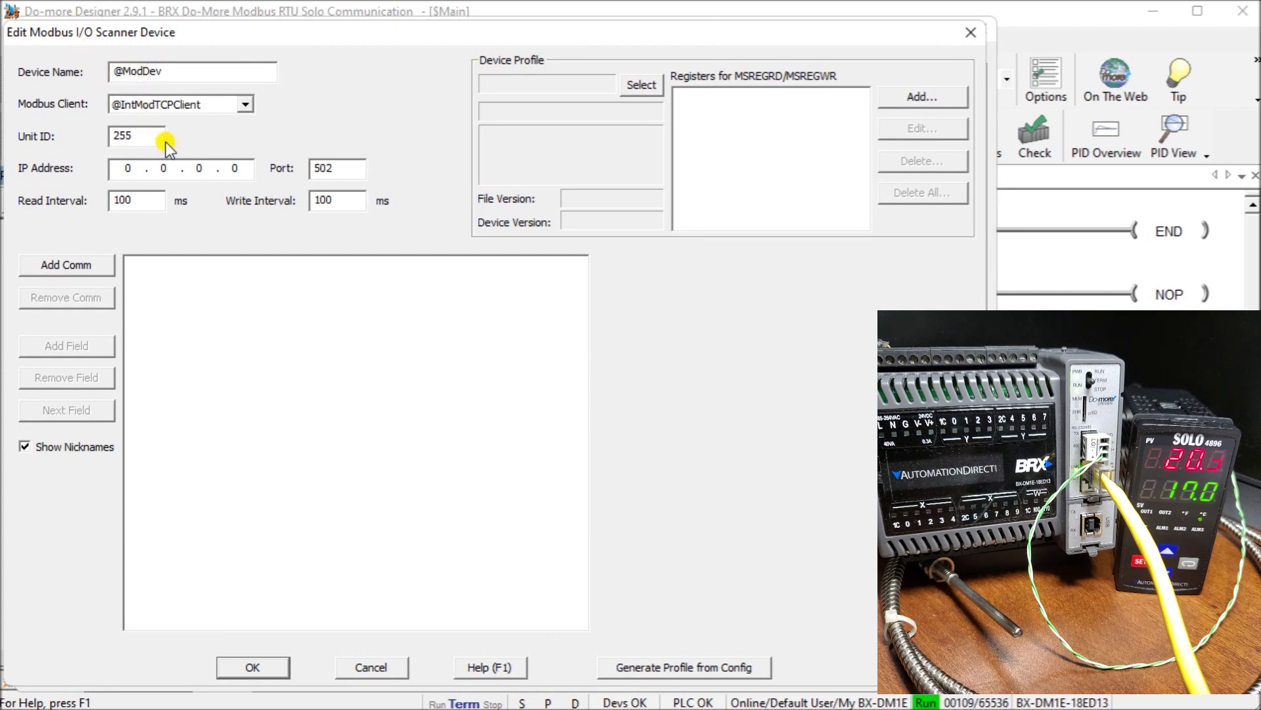
{"action": "type", "text": "Solo"}
{"action": "left_click", "coordinate": [187, 108]}
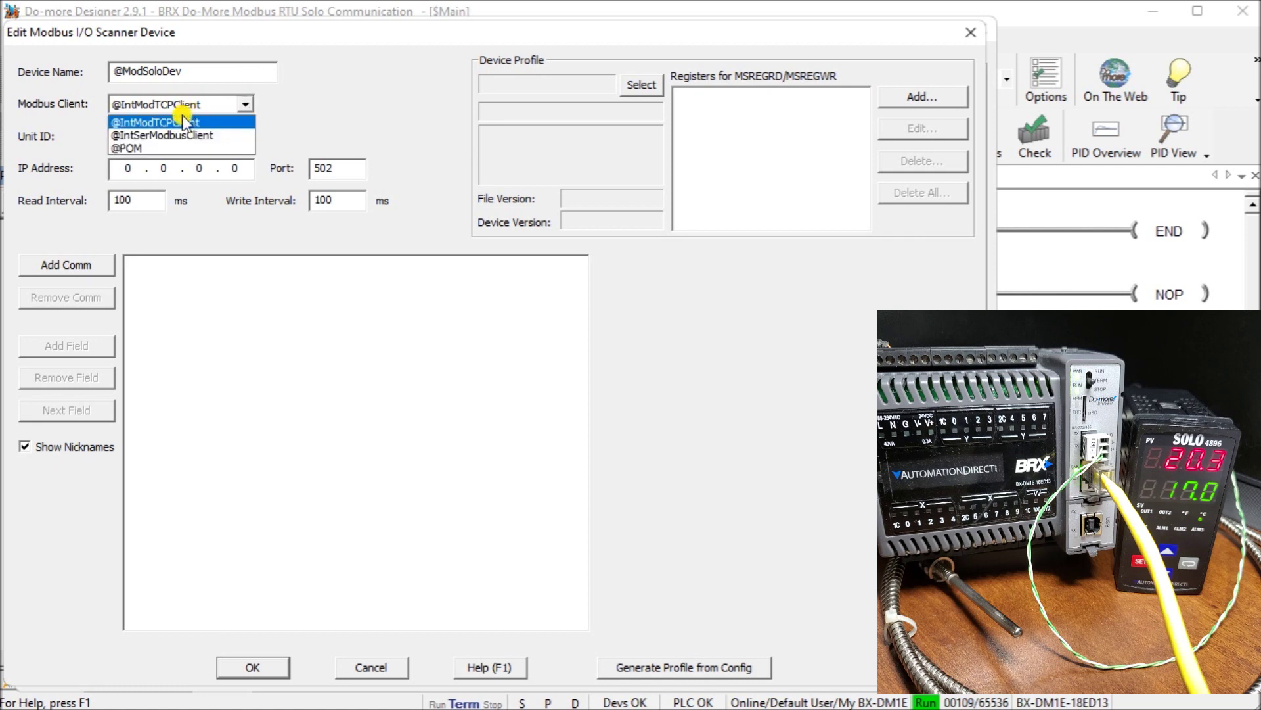
{"action": "left_click", "coordinate": [175, 137]}
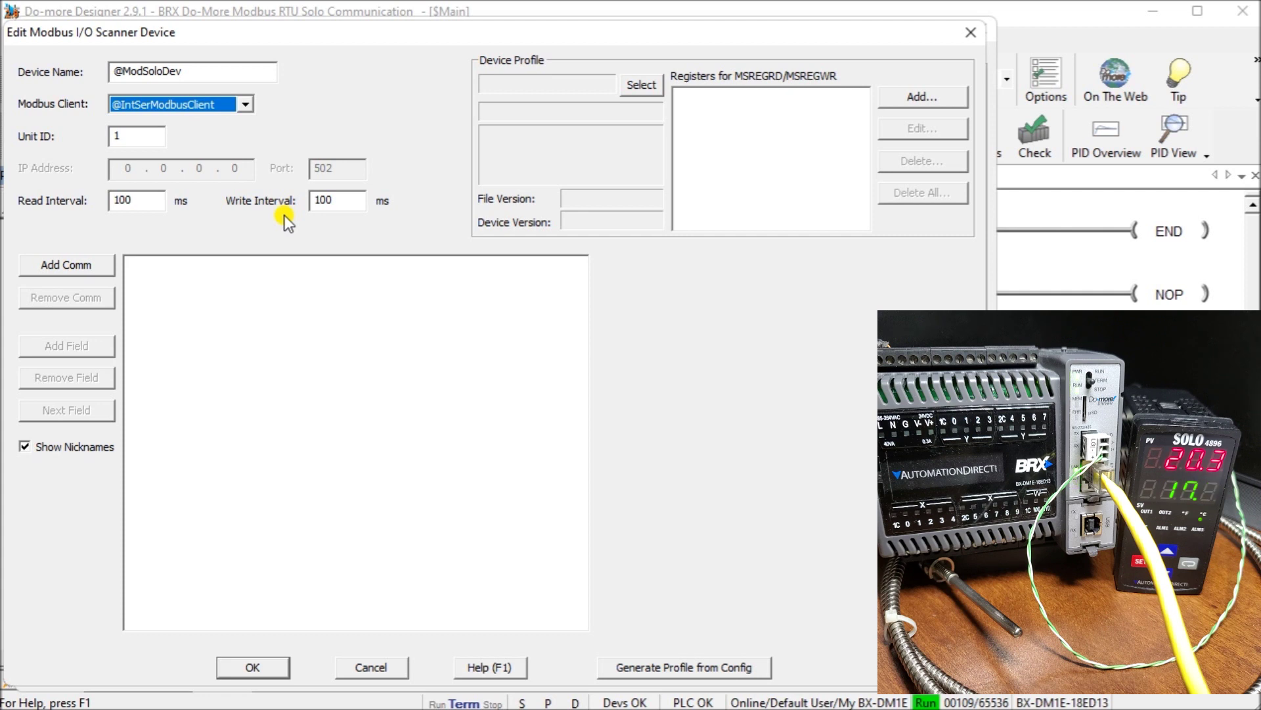
{"action": "left_click", "coordinate": [64, 264]}
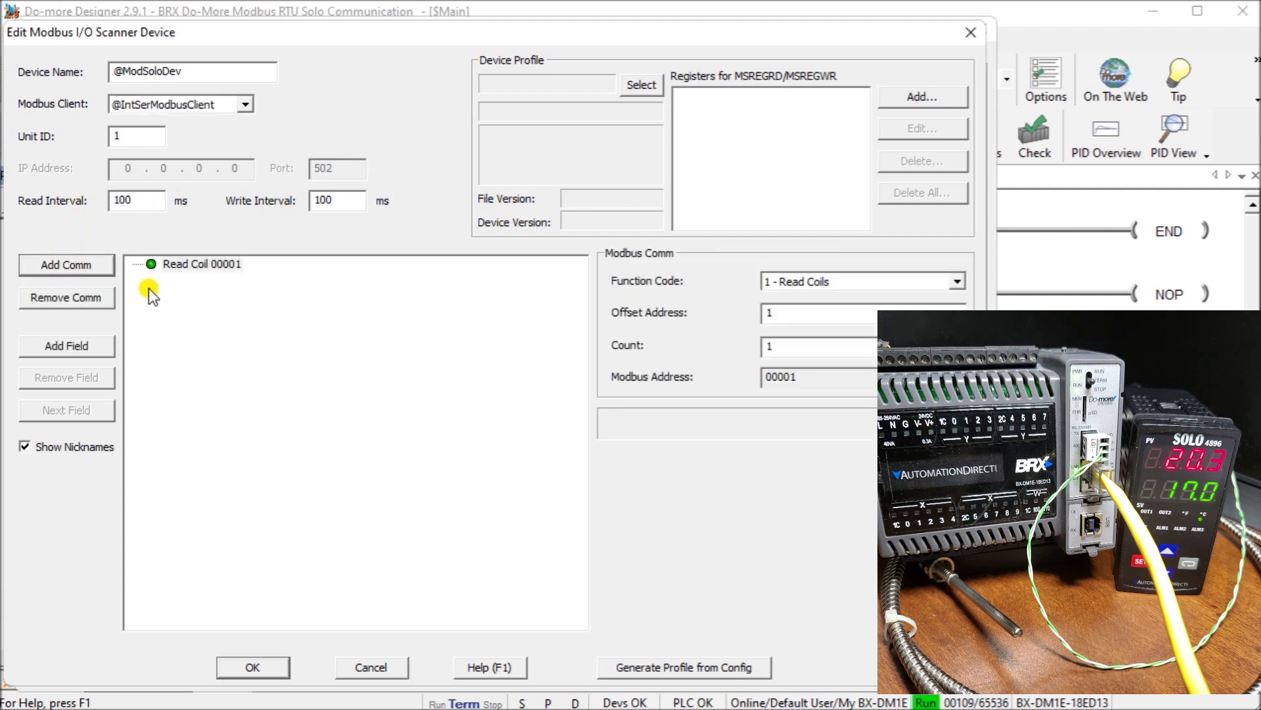
{"action": "left_click", "coordinate": [196, 263]}
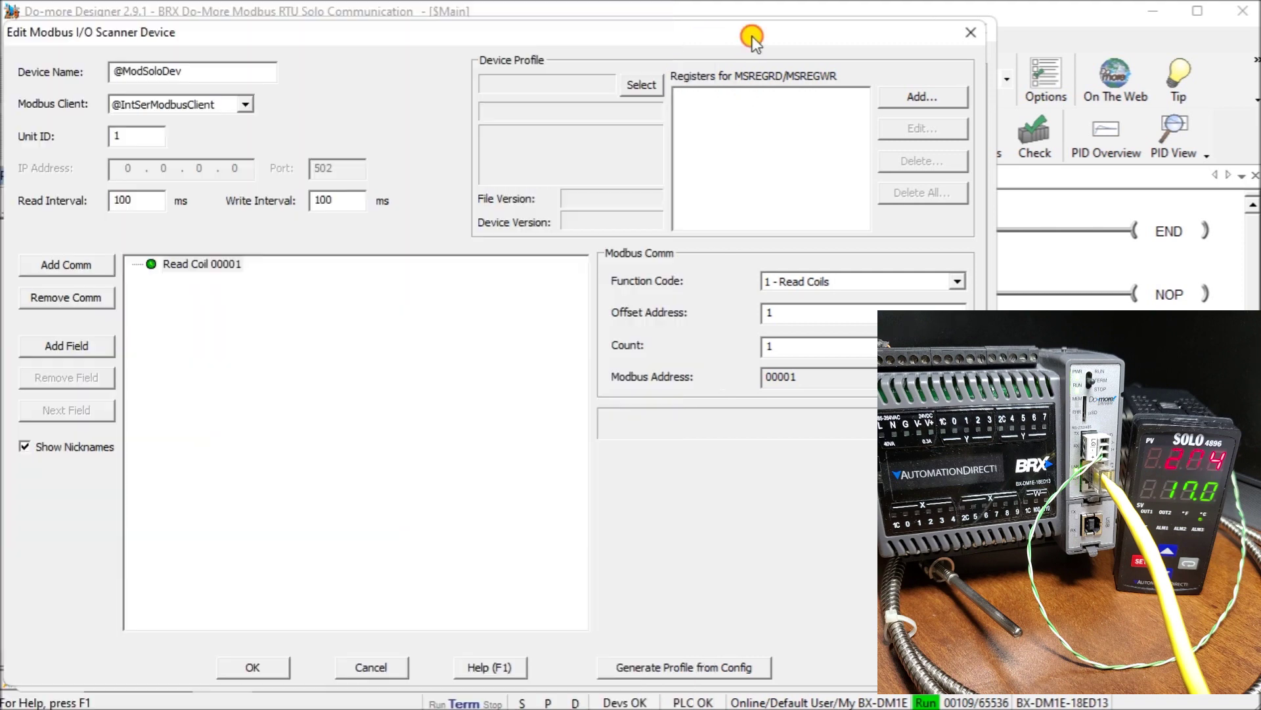
{"action": "left_click", "coordinate": [752, 36]}
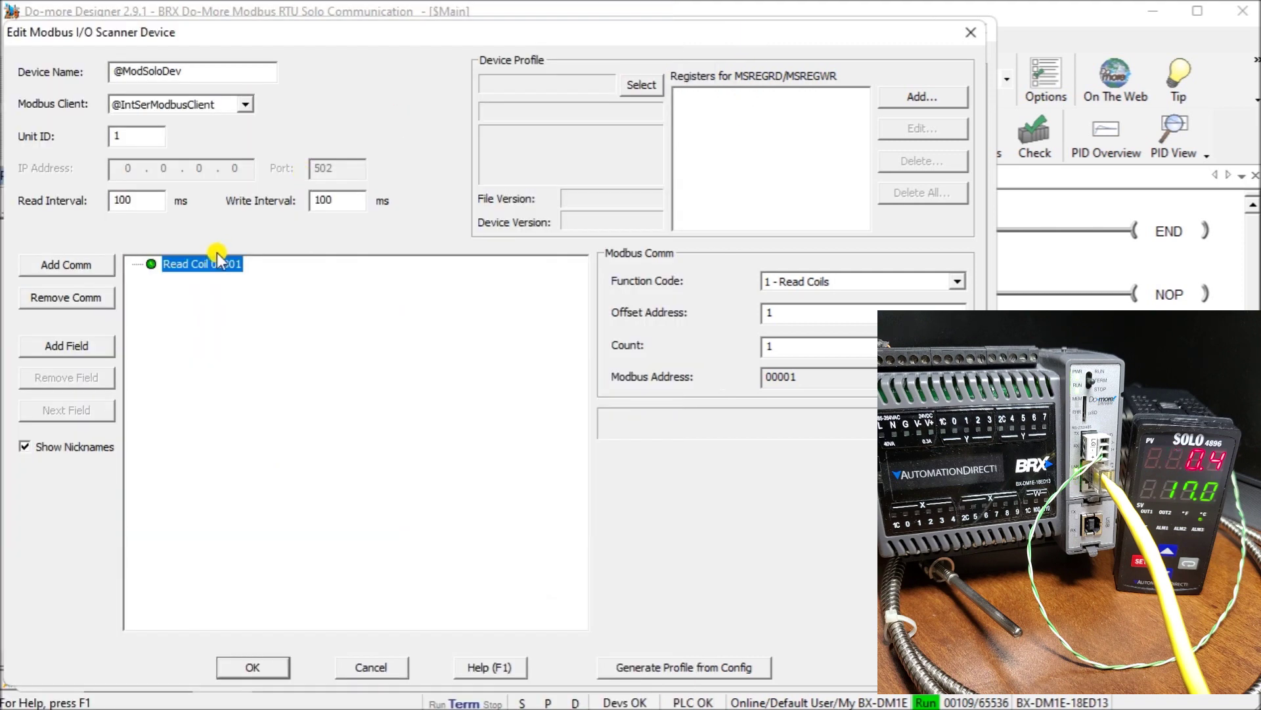
{"action": "left_click", "coordinate": [812, 282]}
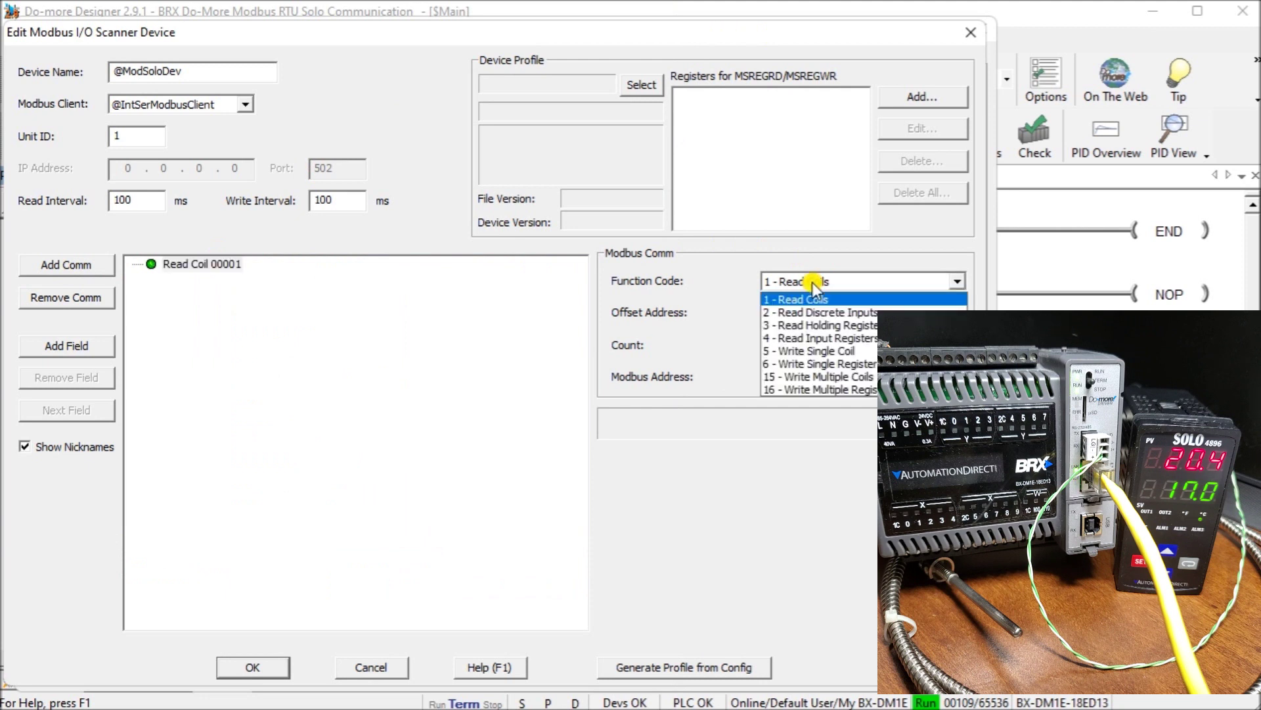
{"action": "left_click", "coordinate": [817, 326]}
Step: Set the read's offset address to 4097 and count to 2, covering 44097–44098
{"action": "double_click", "coordinate": [766, 313]}
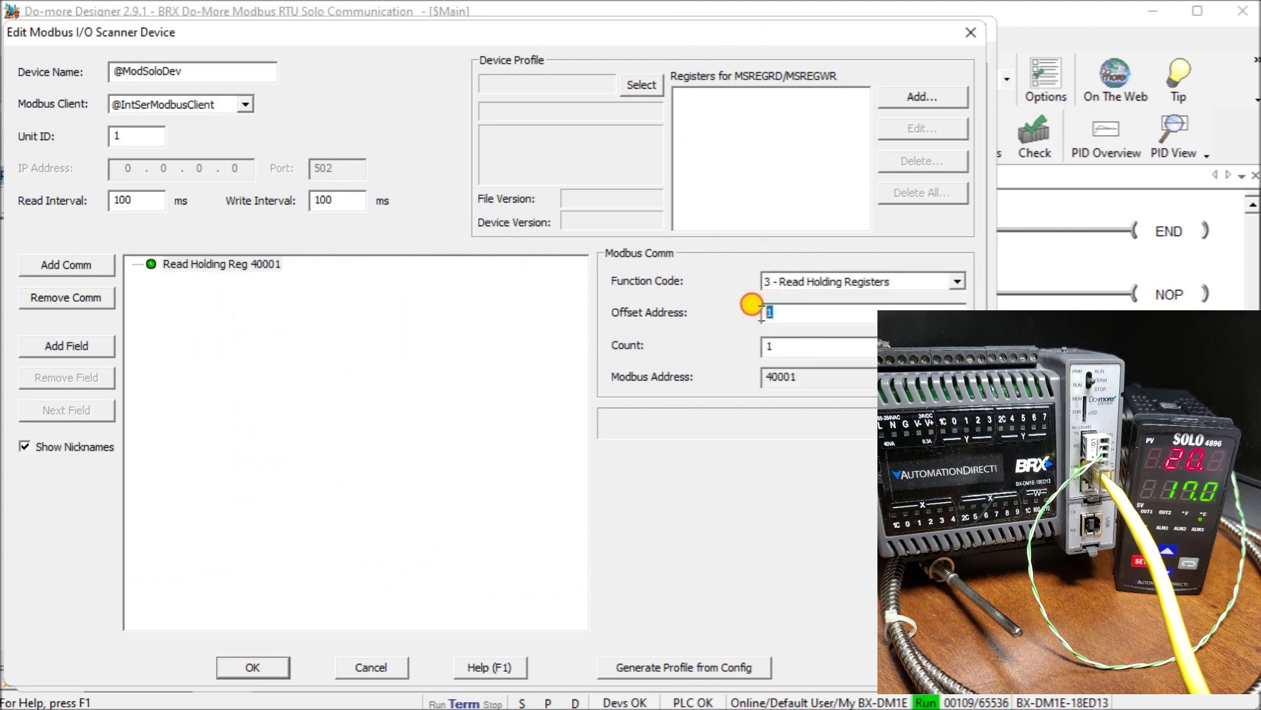
{"action": "type", "text": "4097"}
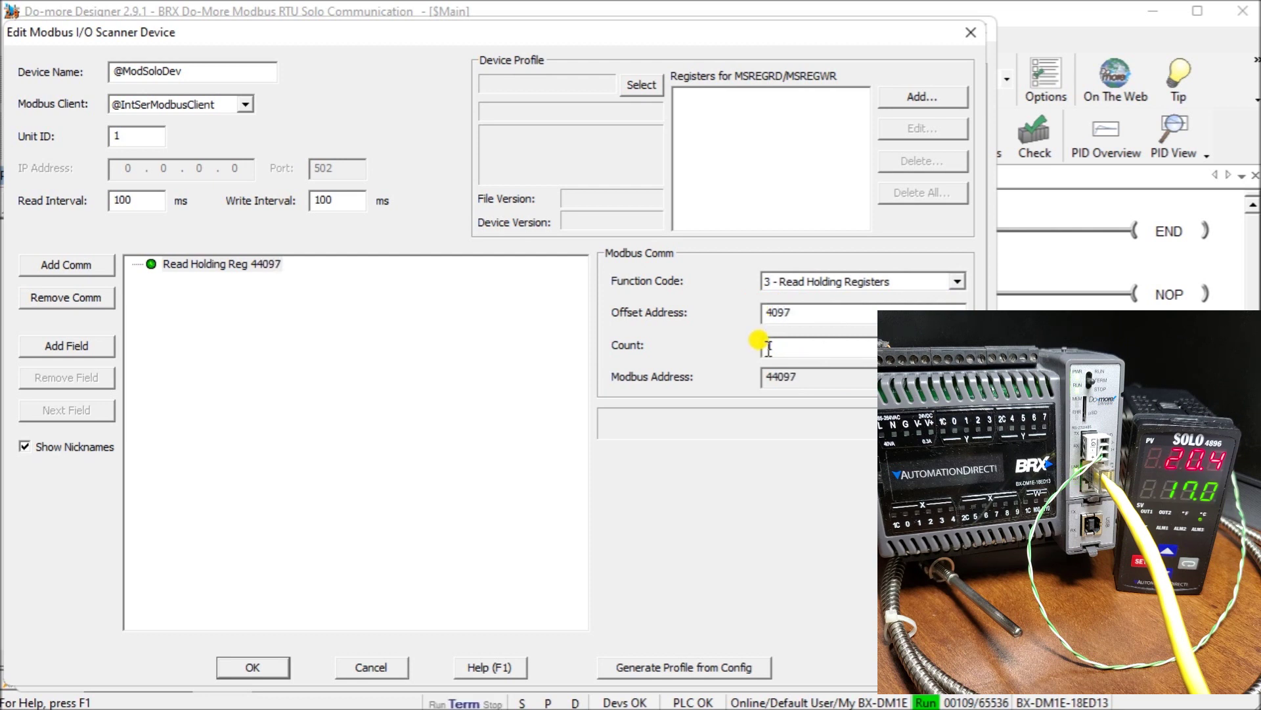
{"action": "double_click", "coordinate": [768, 344]}
{"action": "type", "text": "2"}
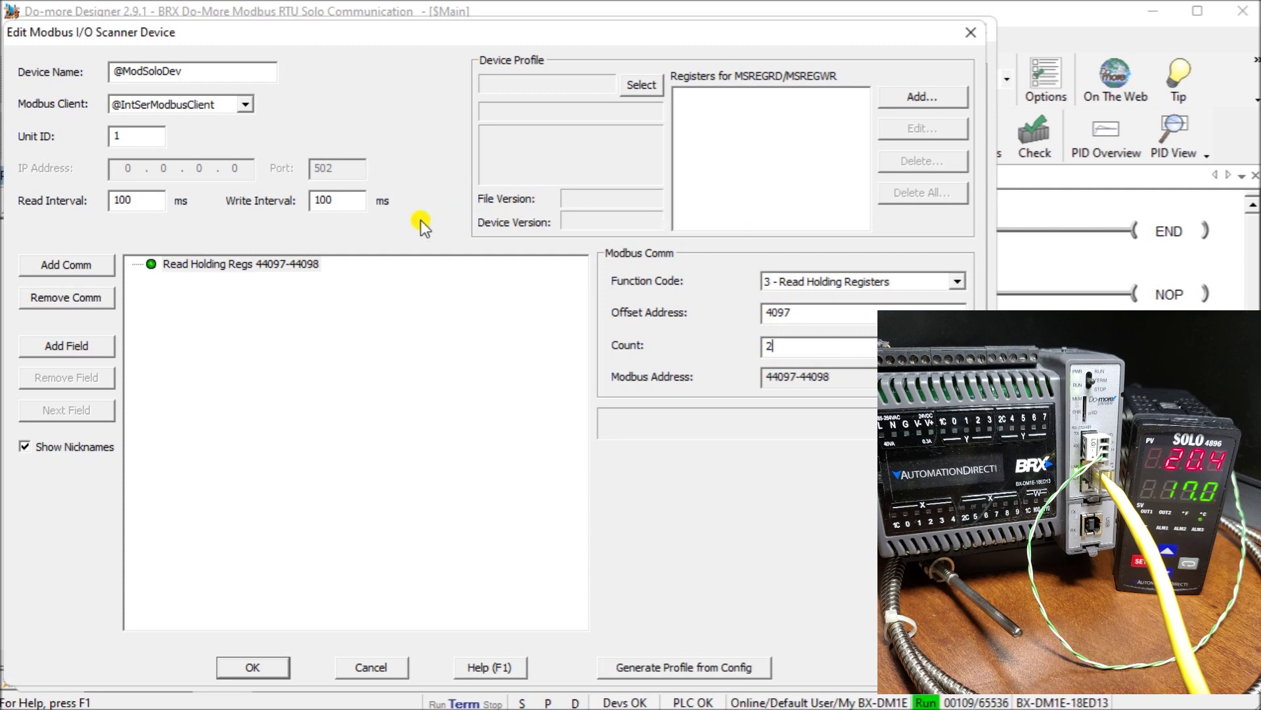
{"action": "left_click", "coordinate": [175, 266]}
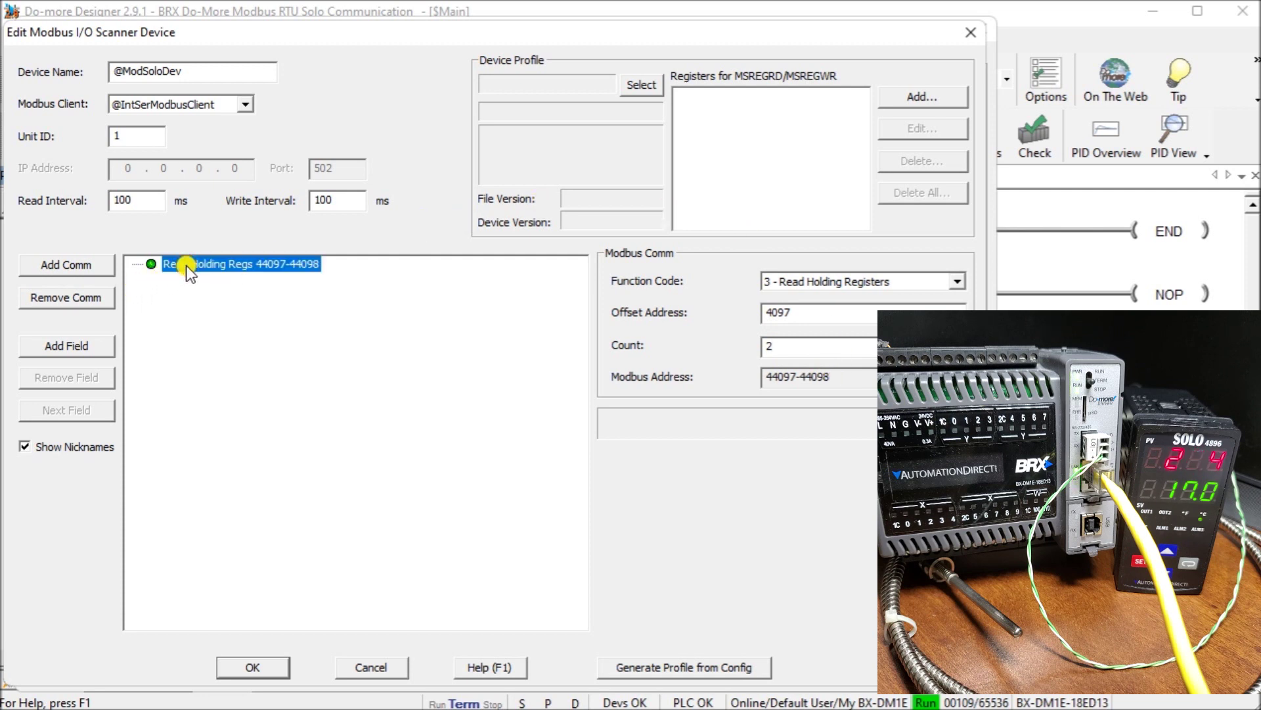
Step: Add field PV under the read comm with word count 1 and local address V0
{"action": "left_click", "coordinate": [60, 347]}
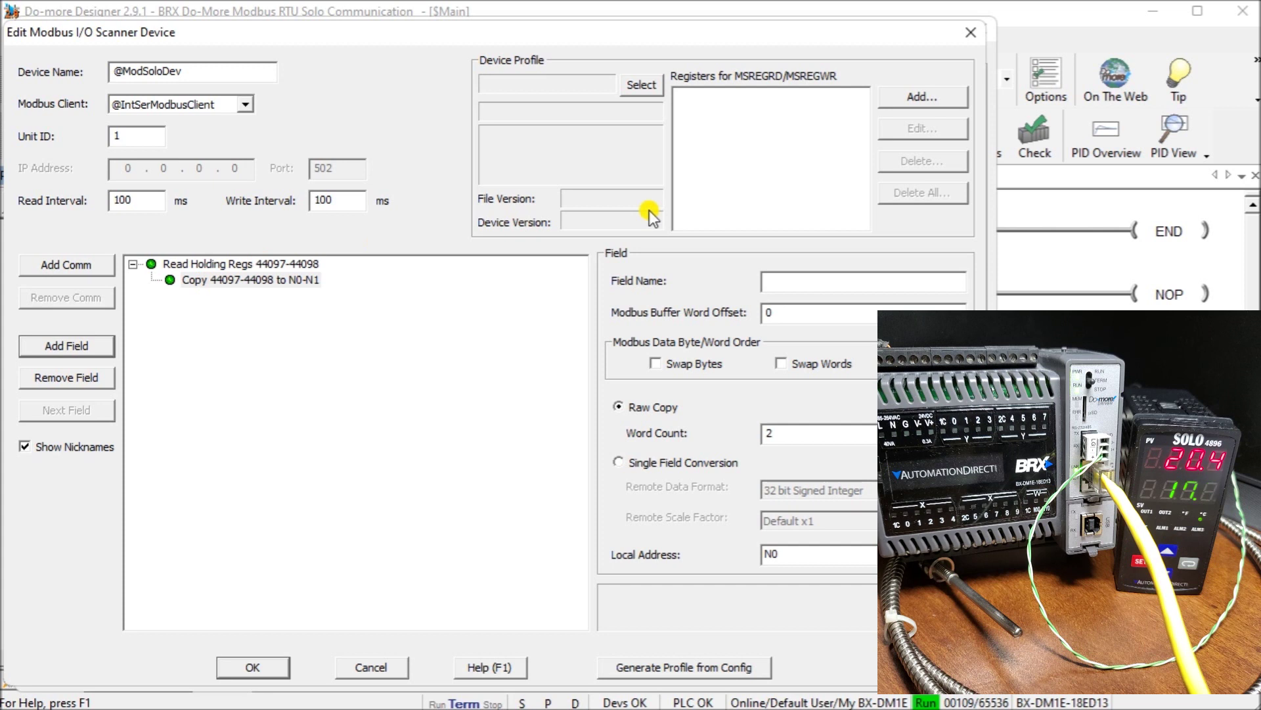
{"action": "left_click", "coordinate": [808, 280]}
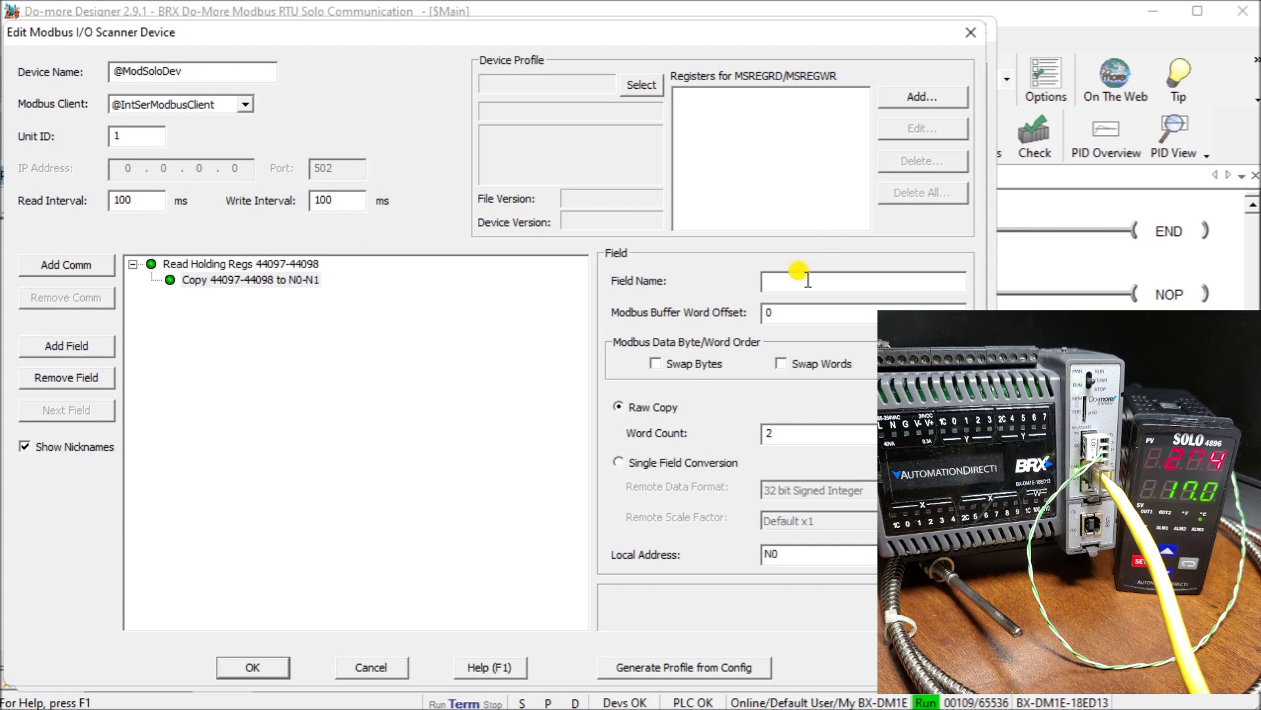
{"action": "type", "text": "PV"}
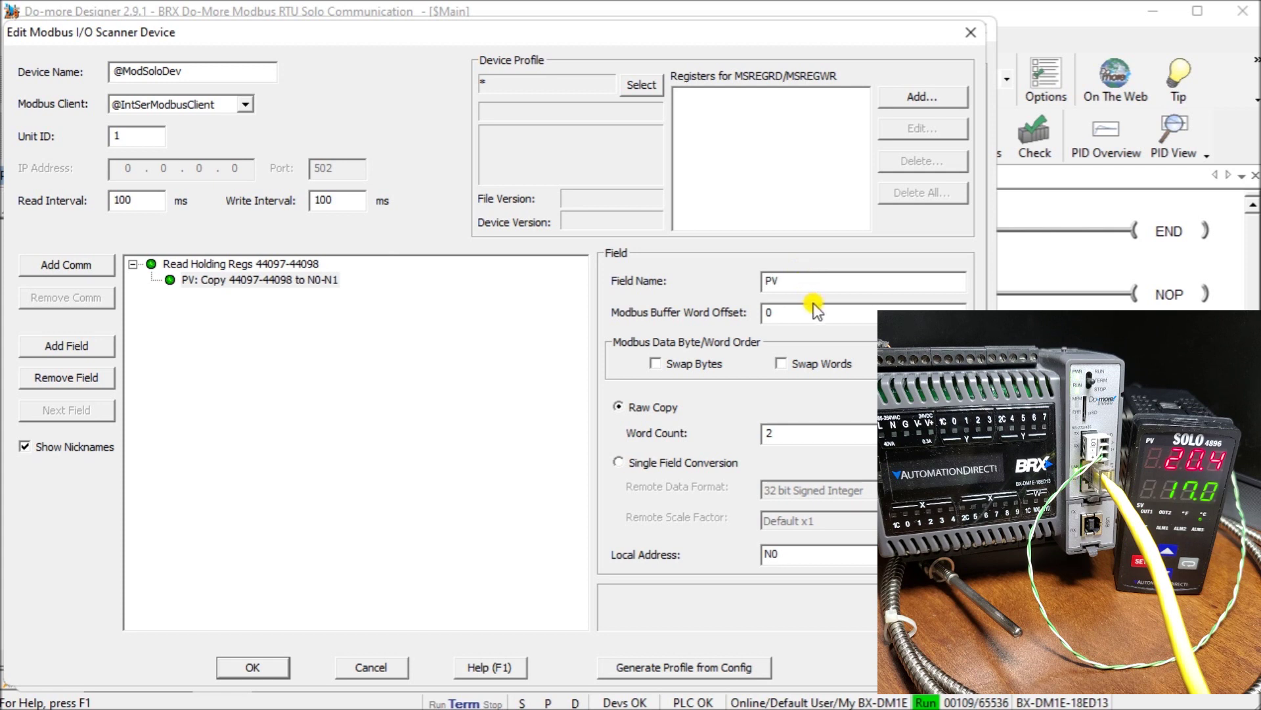
{"action": "left_click", "coordinate": [780, 313]}
{"action": "double_click", "coordinate": [772, 312]}
{"action": "double_click", "coordinate": [774, 430]}
{"action": "type", "text": "1"}
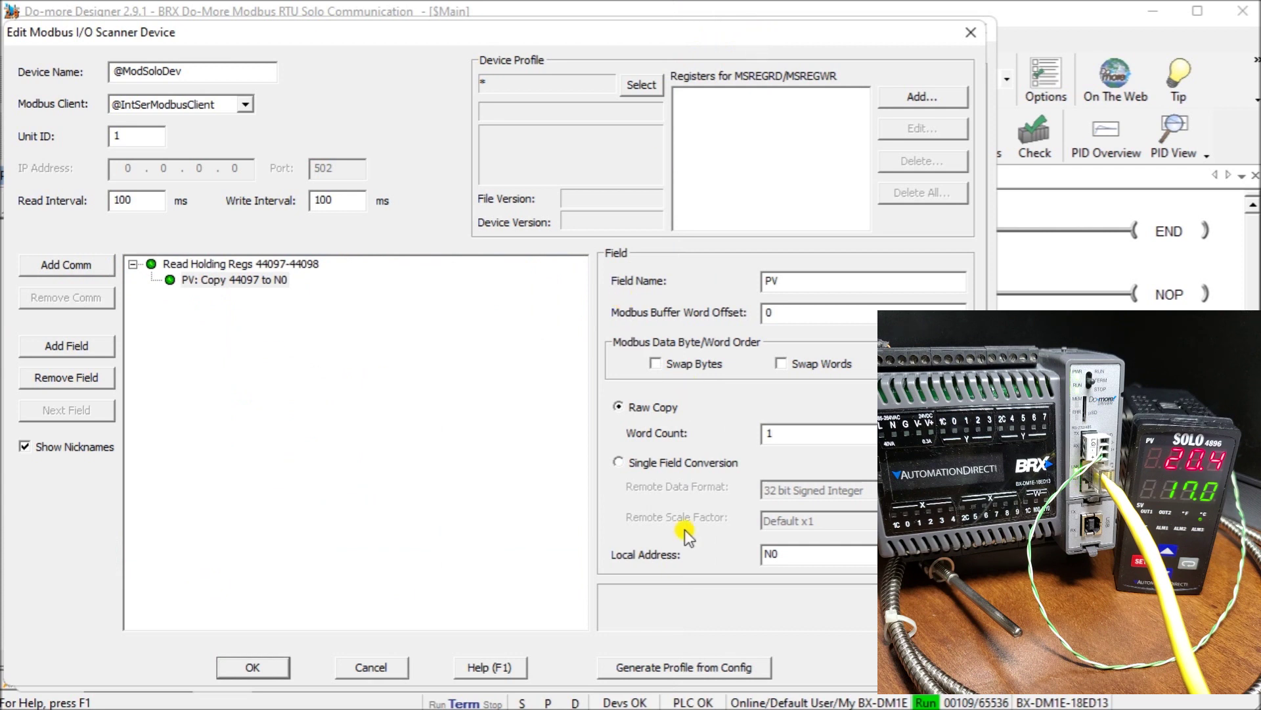
{"action": "double_click", "coordinate": [773, 553]}
{"action": "type", "text": "V0"}
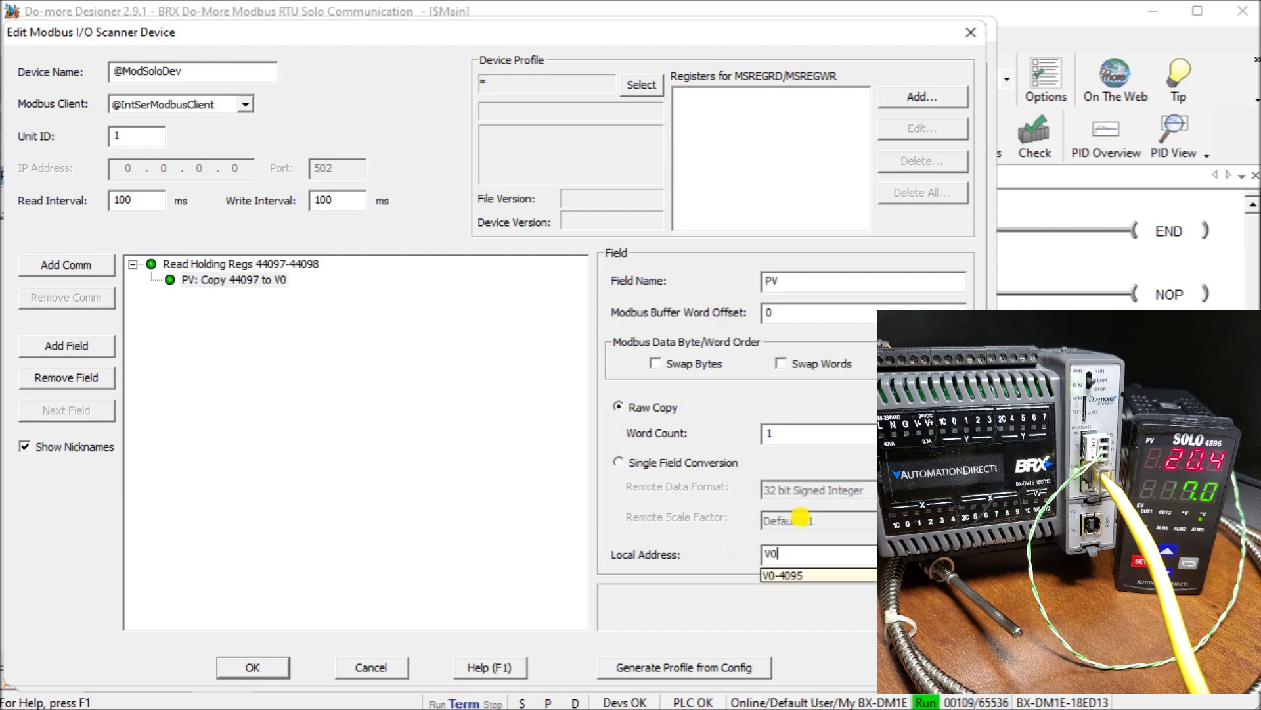
{"action": "left_click", "coordinate": [810, 576]}
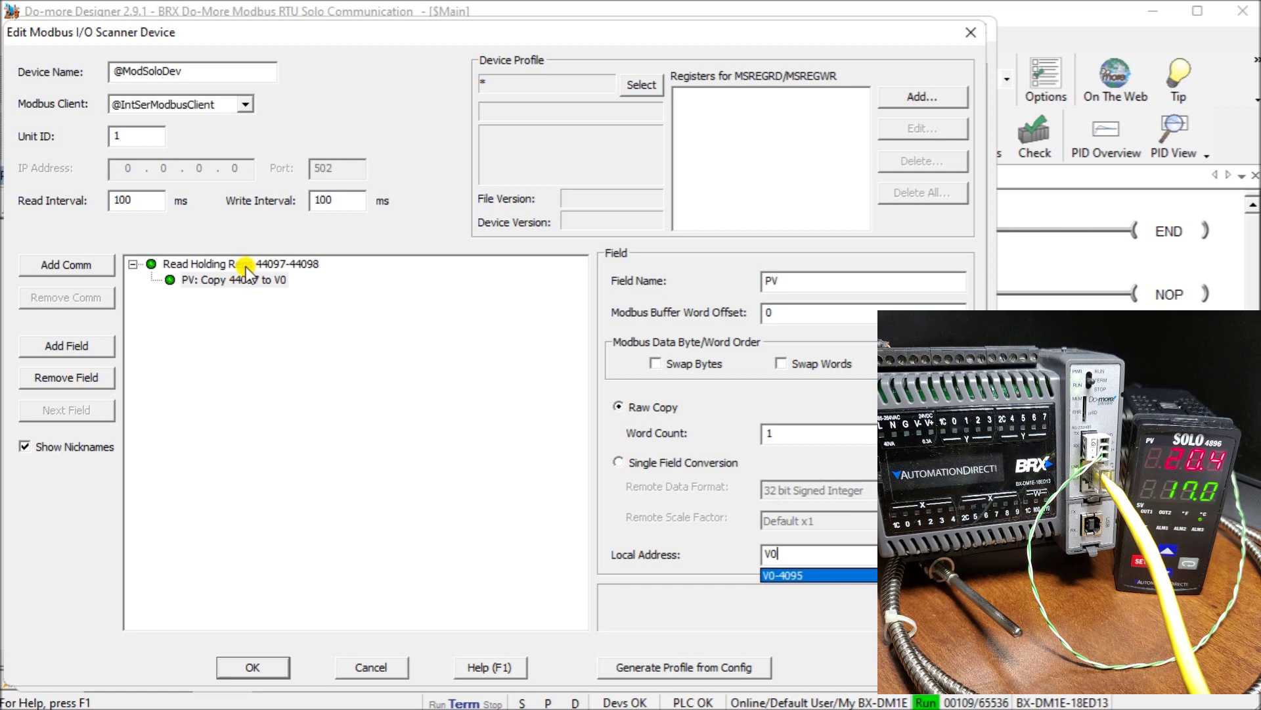
Step: Add field SV with buffer word offset 1, word count 1 and local address V1
{"action": "left_click", "coordinate": [74, 345]}
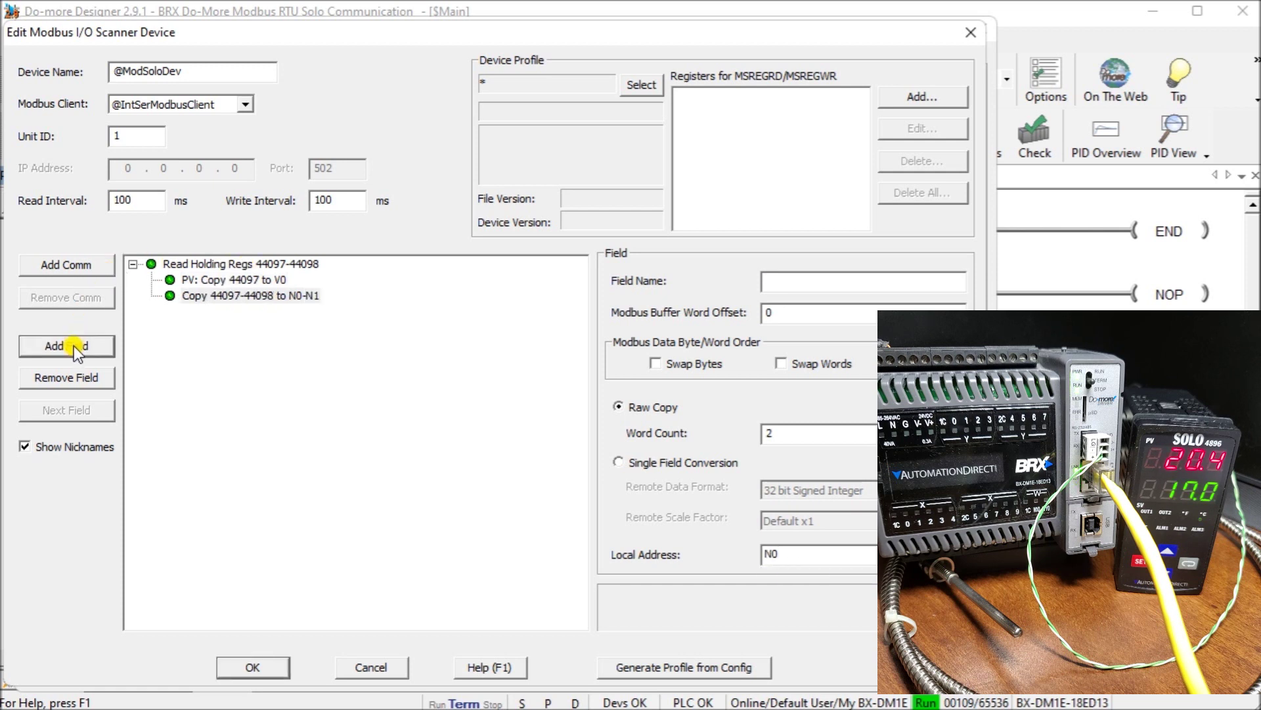
{"action": "left_click", "coordinate": [803, 279]}
{"action": "type", "text": "SV"}
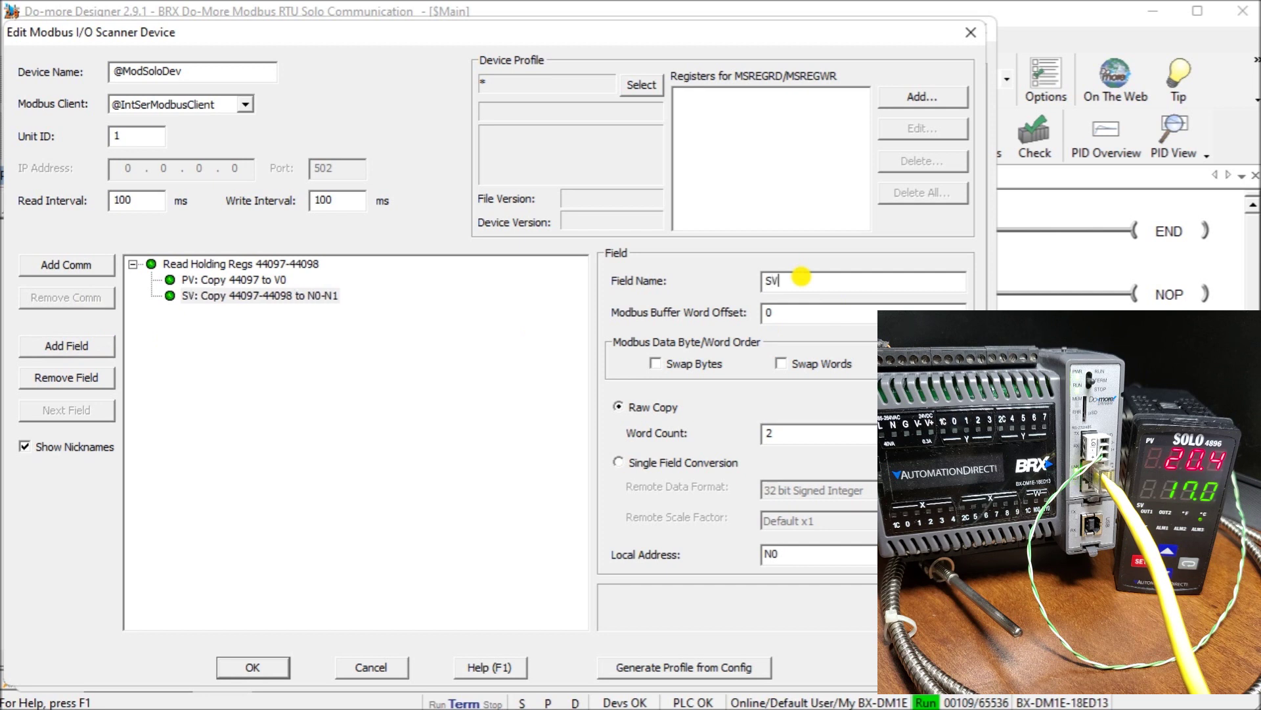
{"action": "double_click", "coordinate": [770, 312]}
{"action": "type", "text": "1"}
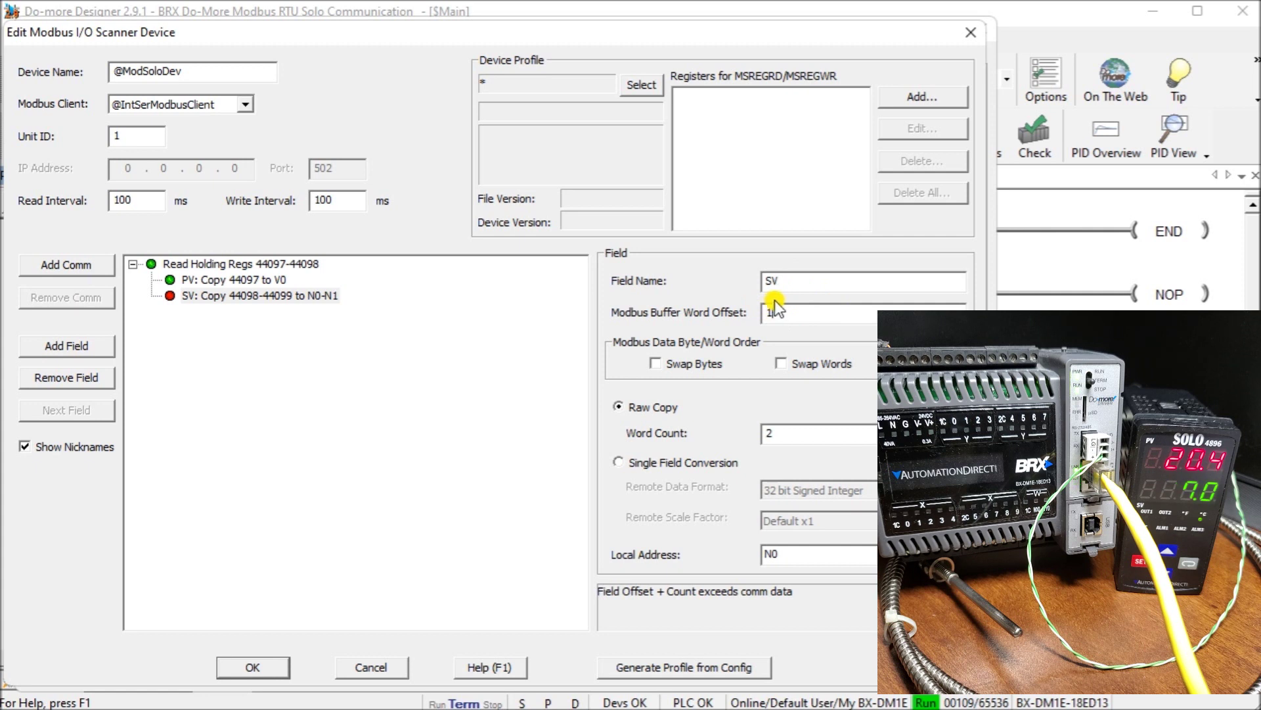
{"action": "double_click", "coordinate": [764, 427]}
{"action": "type", "text": "1"}
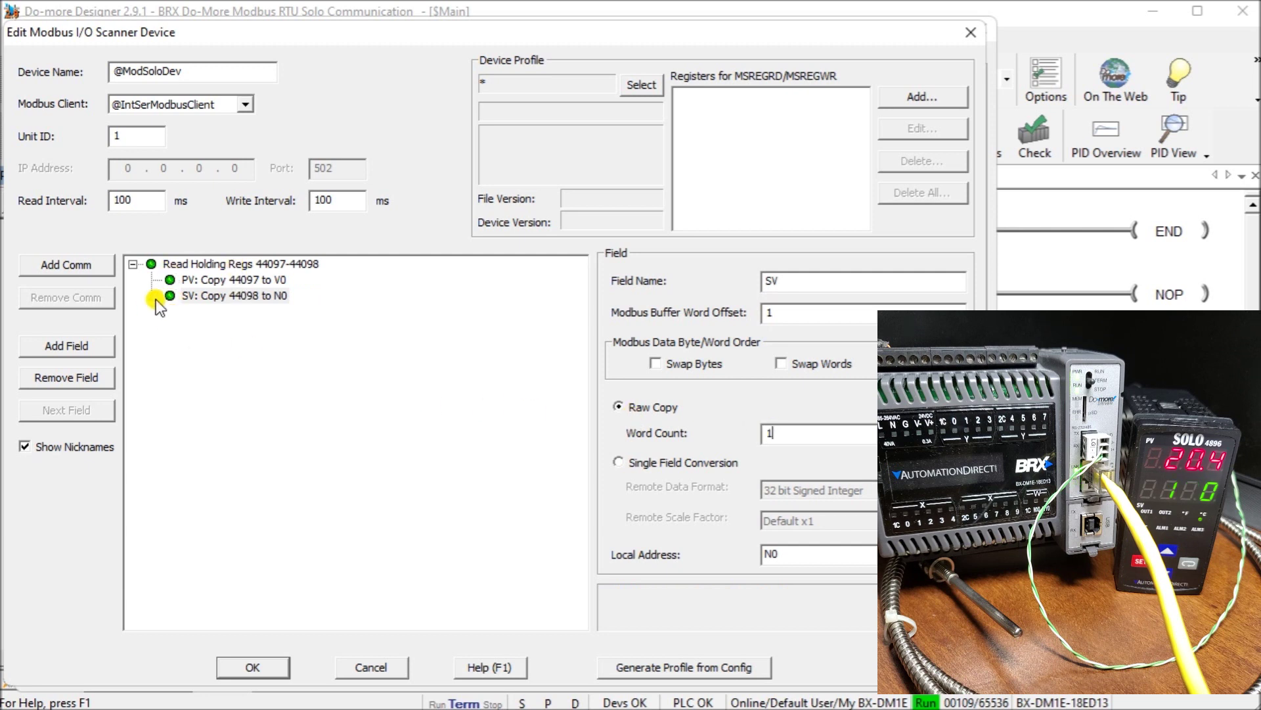
{"action": "double_click", "coordinate": [774, 553]}
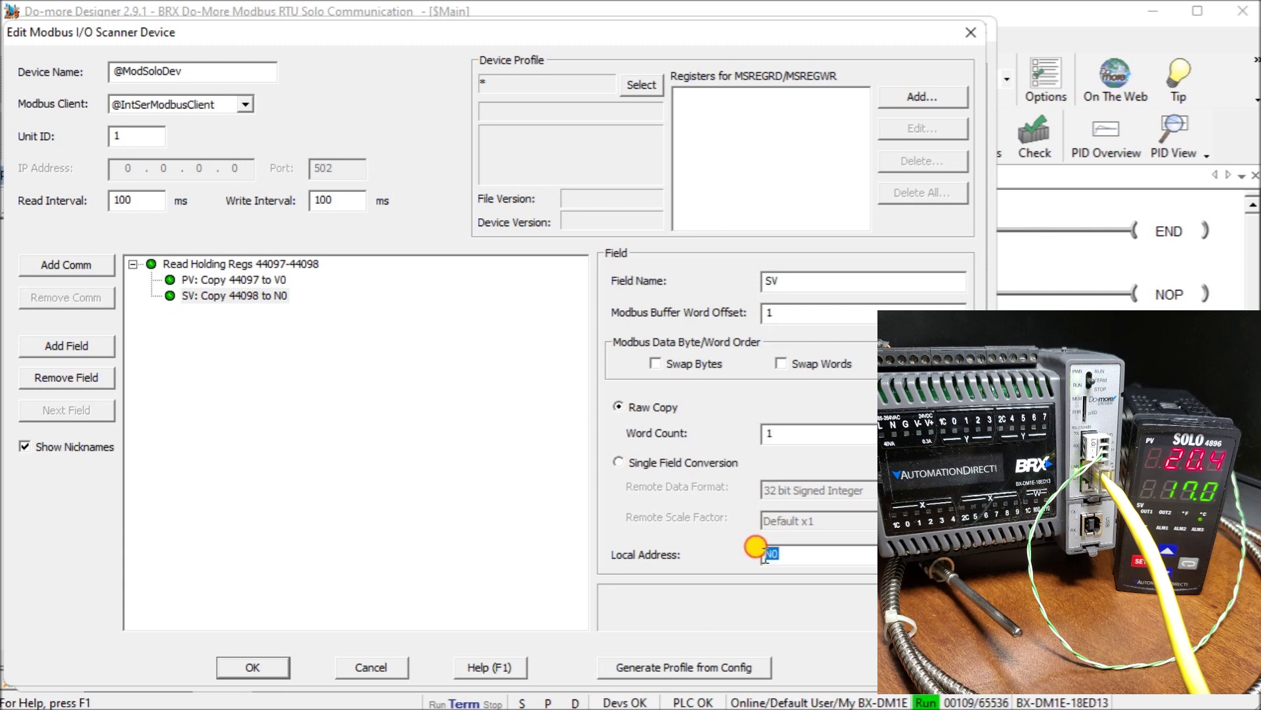
{"action": "type", "text": "V1"}
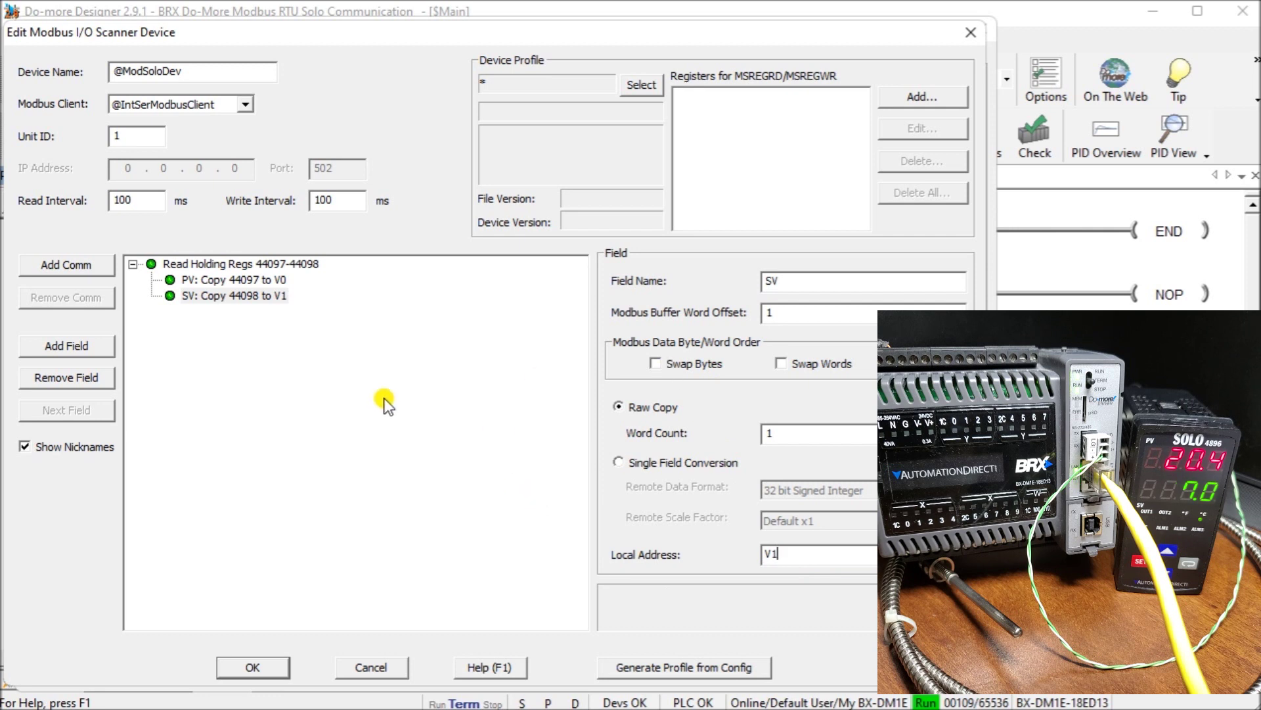
Step: Add a Function Code 6 Write Single Register comm at offset 4098 with a data field
{"action": "left_click", "coordinate": [66, 264]}
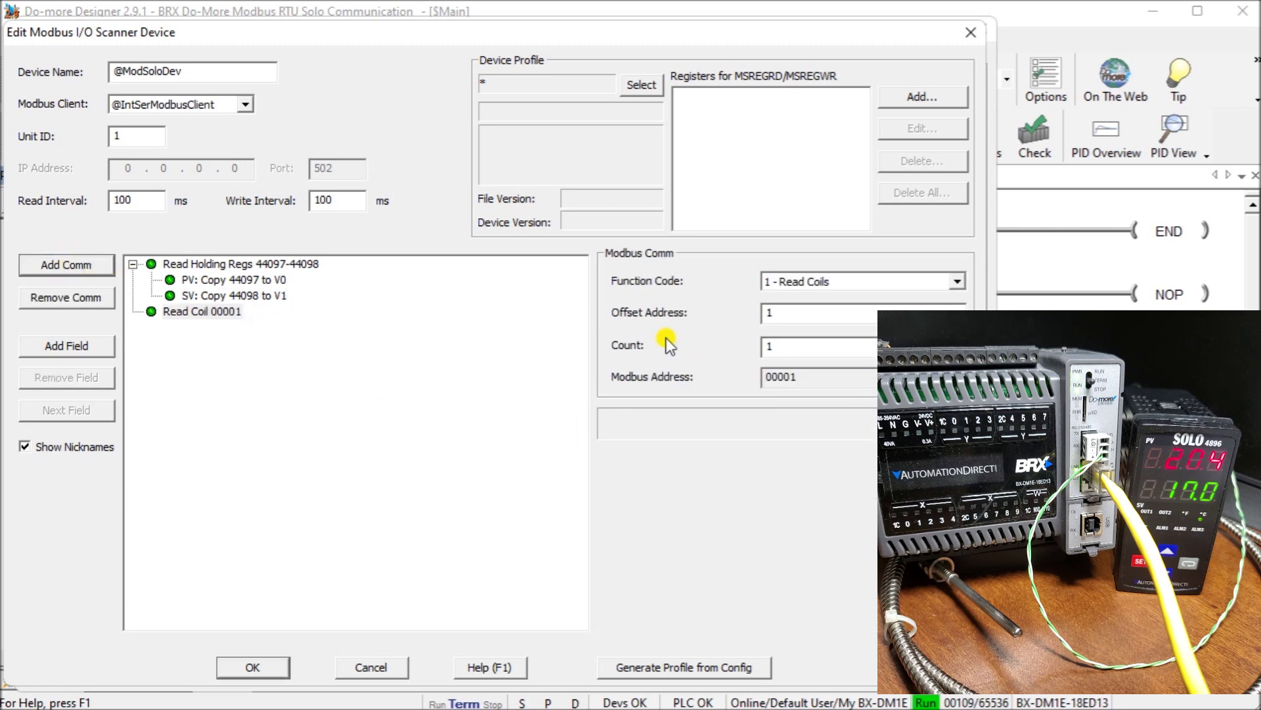
{"action": "left_click", "coordinate": [818, 282]}
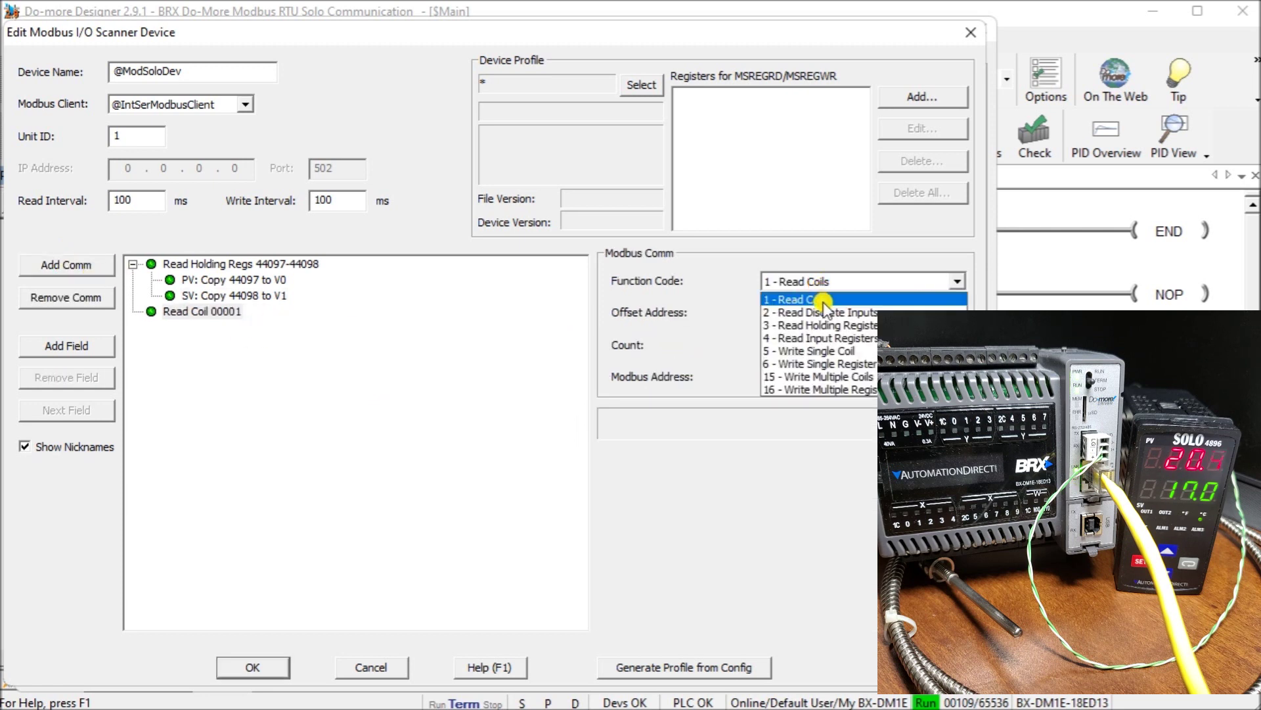
{"action": "left_click", "coordinate": [831, 364]}
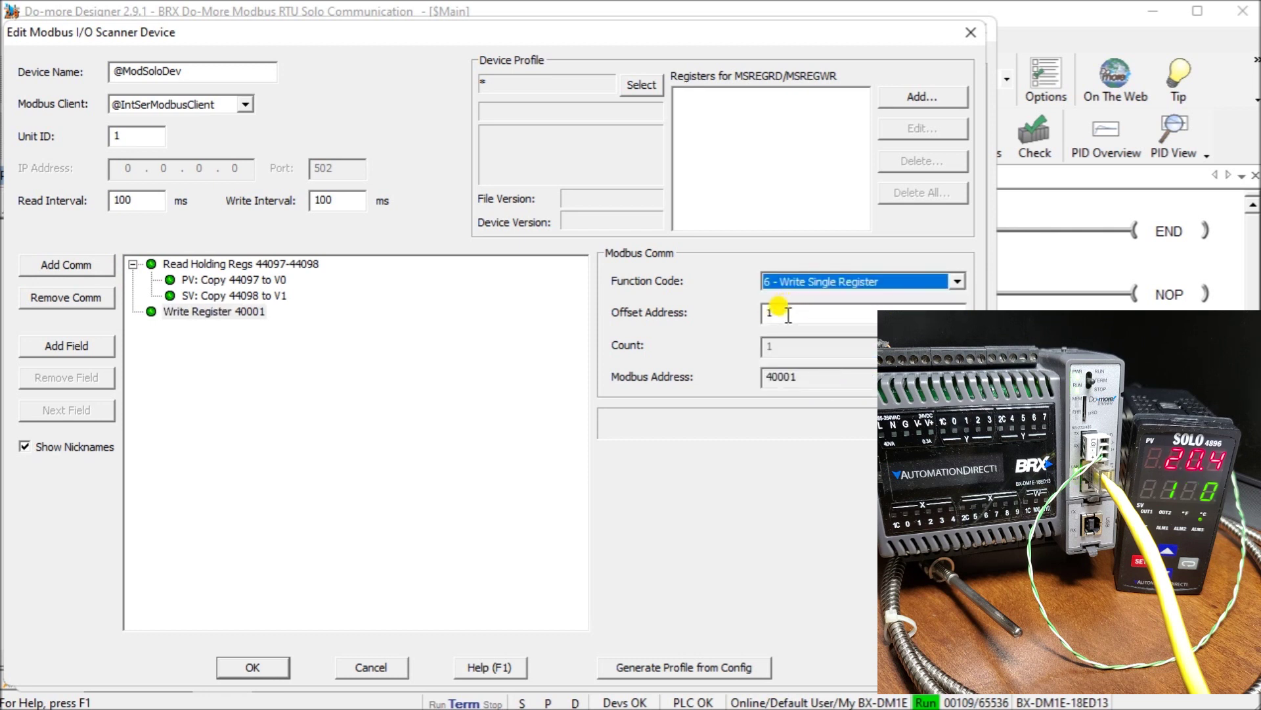
{"action": "left_click", "coordinate": [766, 312]}
{"action": "type", "text": "4098"}
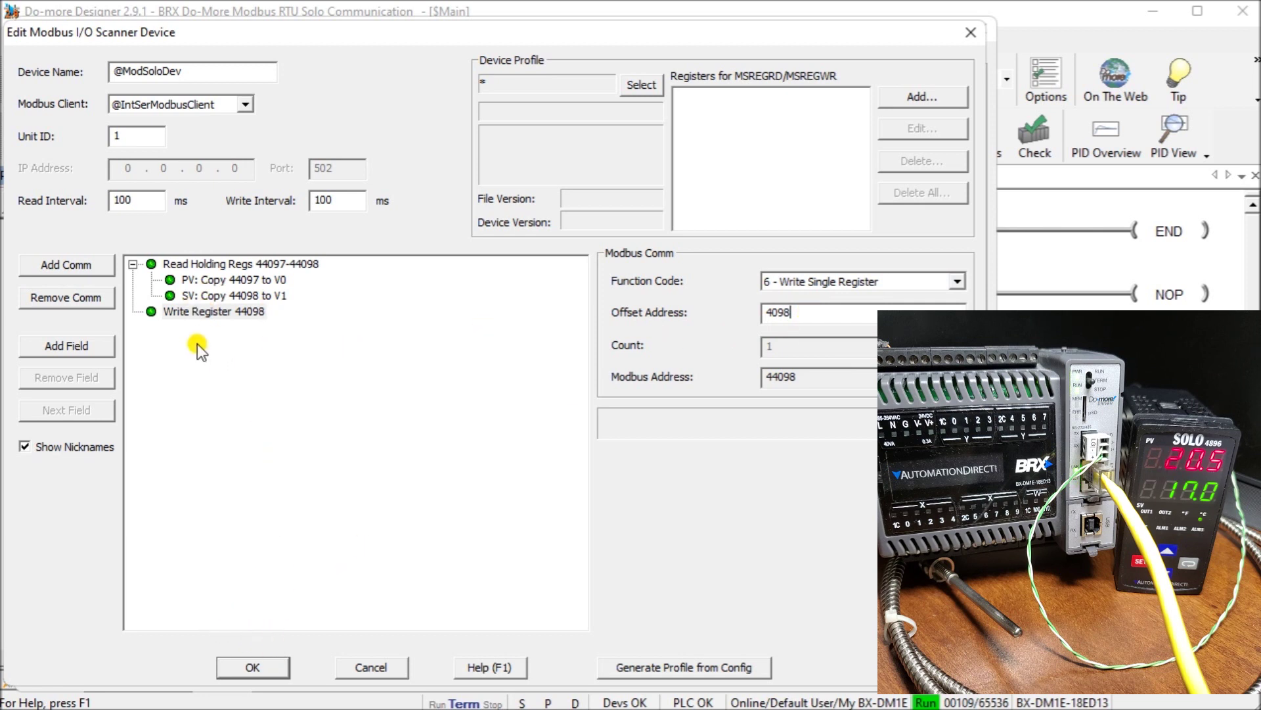
{"action": "left_click", "coordinate": [74, 342]}
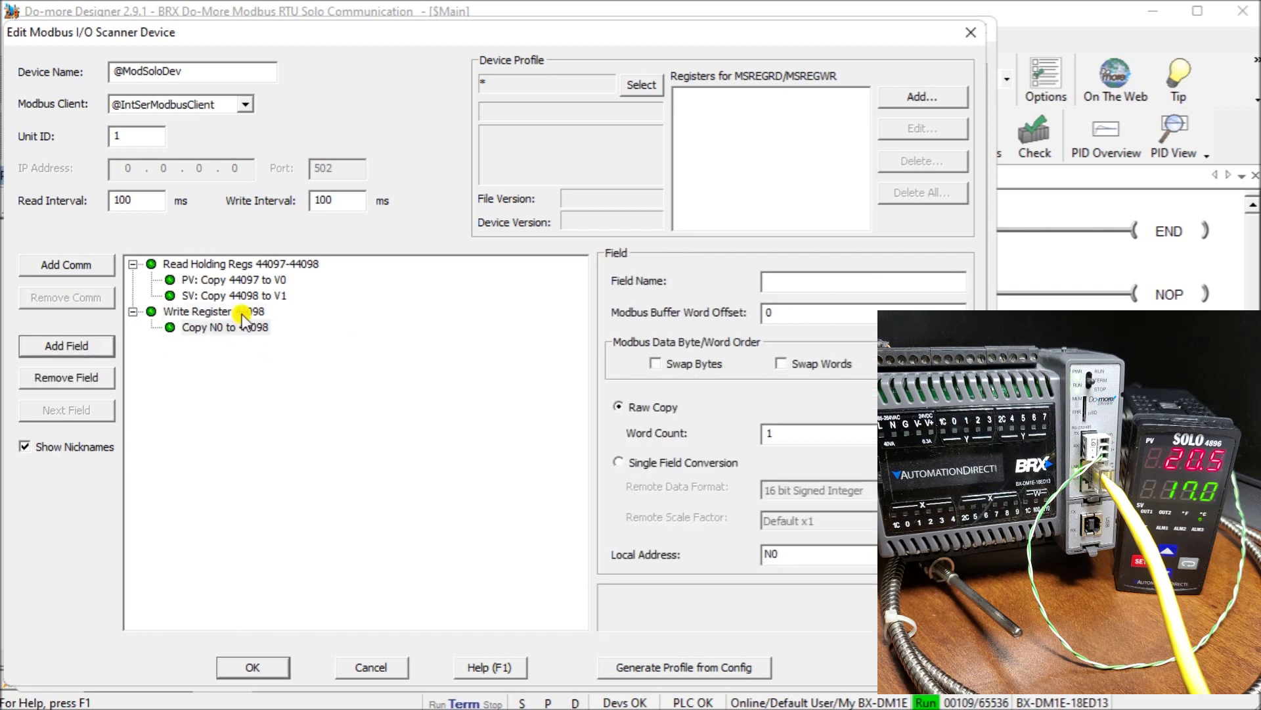
Step: Name the write field WriteSV and set its local address to V11
{"action": "left_click", "coordinate": [801, 279]}
{"action": "type", "text": "Wr"}
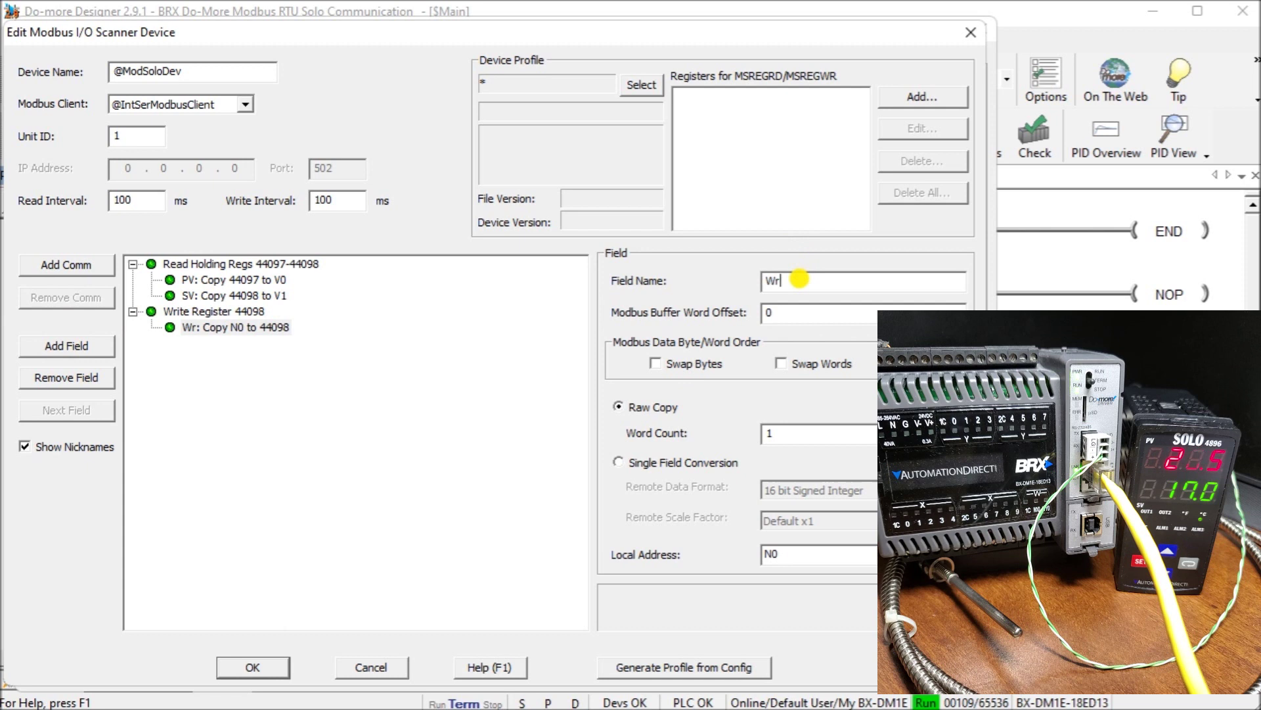
{"action": "type", "text": "iteSV"}
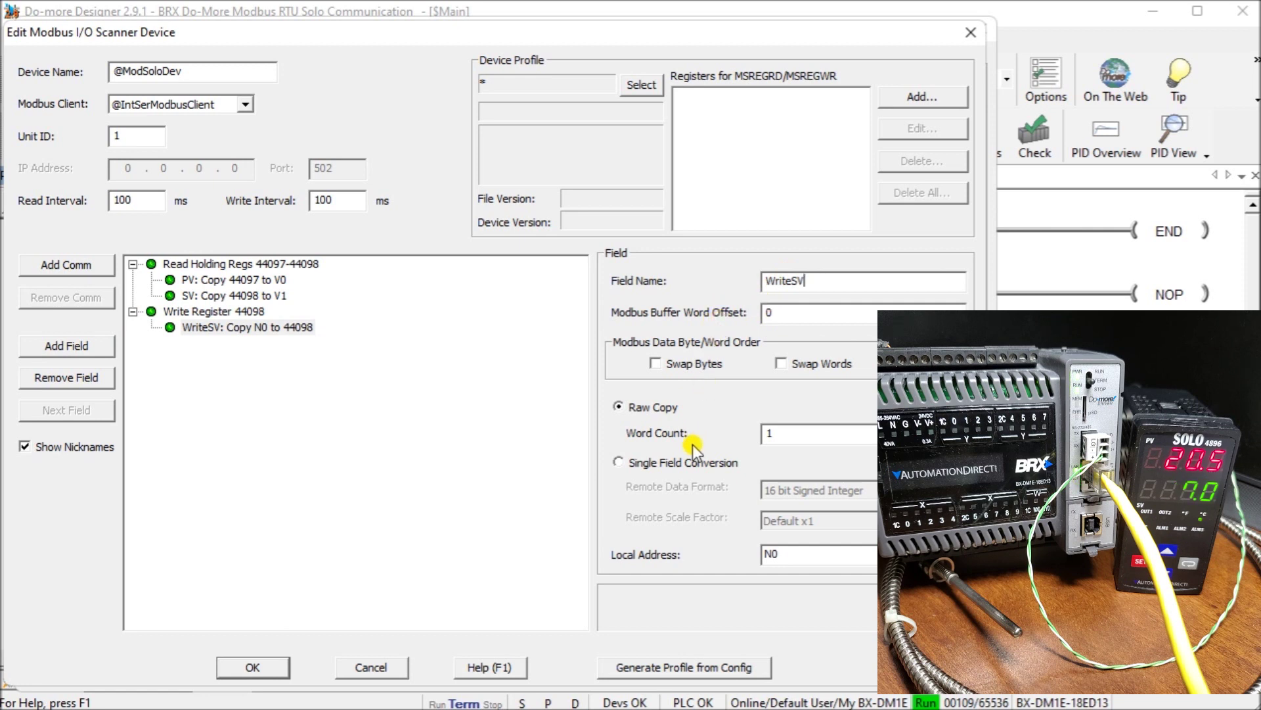
{"action": "double_click", "coordinate": [783, 560]}
{"action": "type", "text": "V11"}
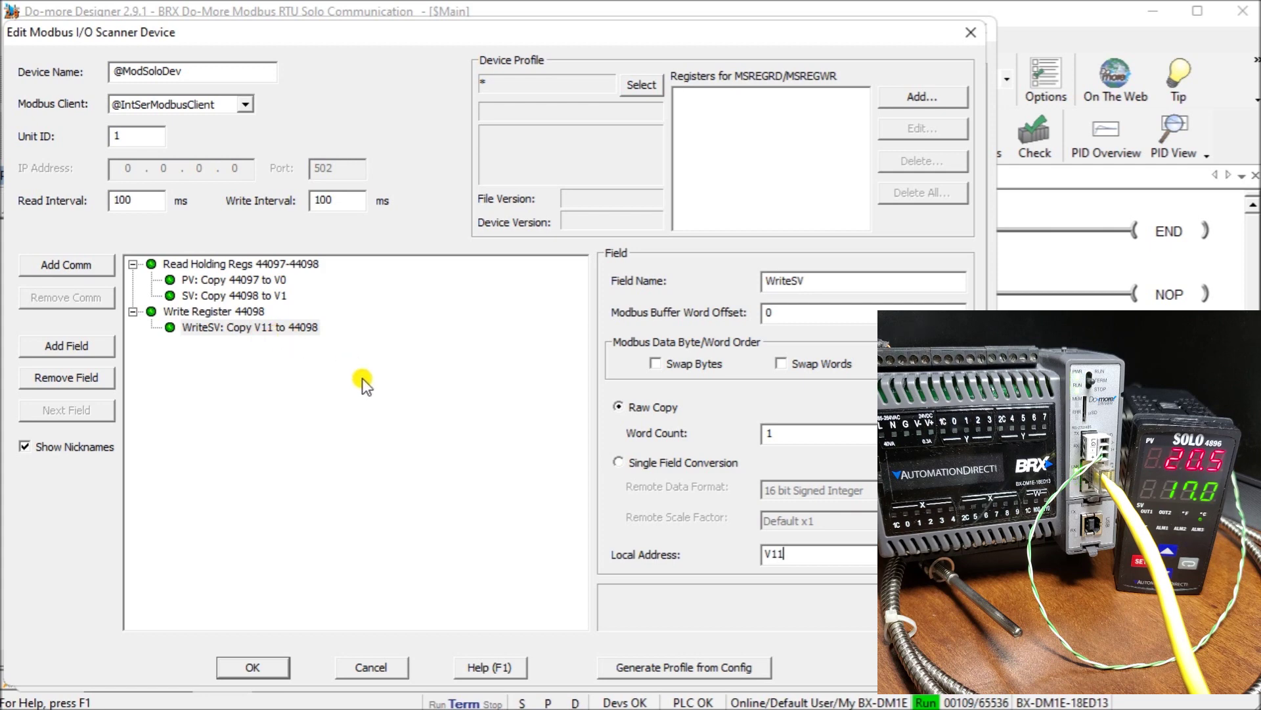
{"action": "left_click", "coordinate": [653, 668]}
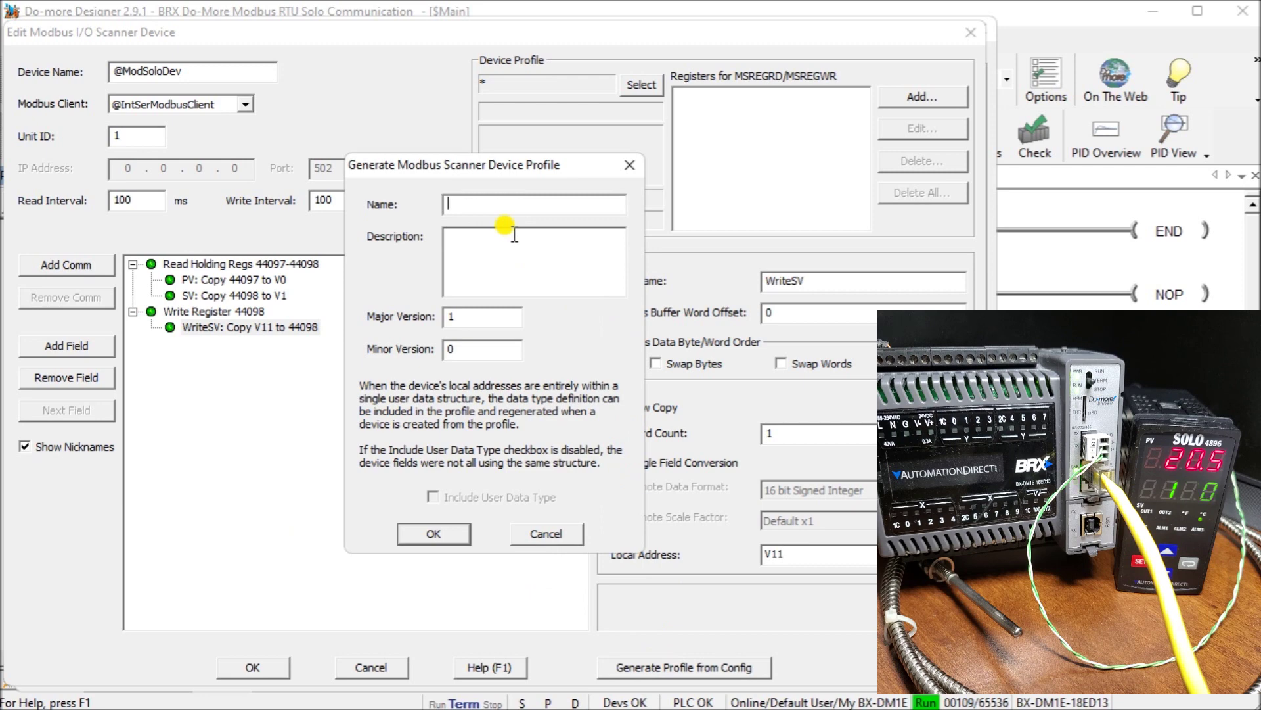
Step: Generate the SoloTemperature profile, overwriting Solo Process Temperture Controller.mup
{"action": "left_click", "coordinate": [553, 534]}
{"action": "left_click", "coordinate": [261, 665]}
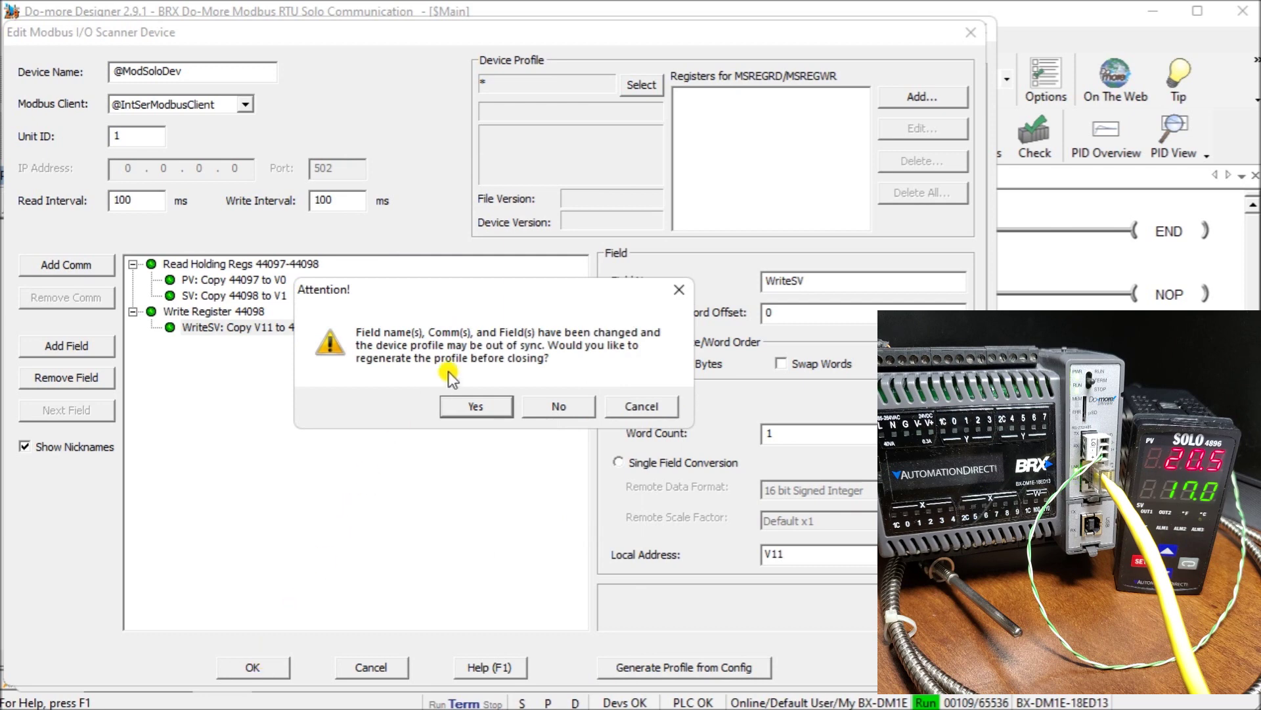
{"action": "left_click", "coordinate": [478, 405]}
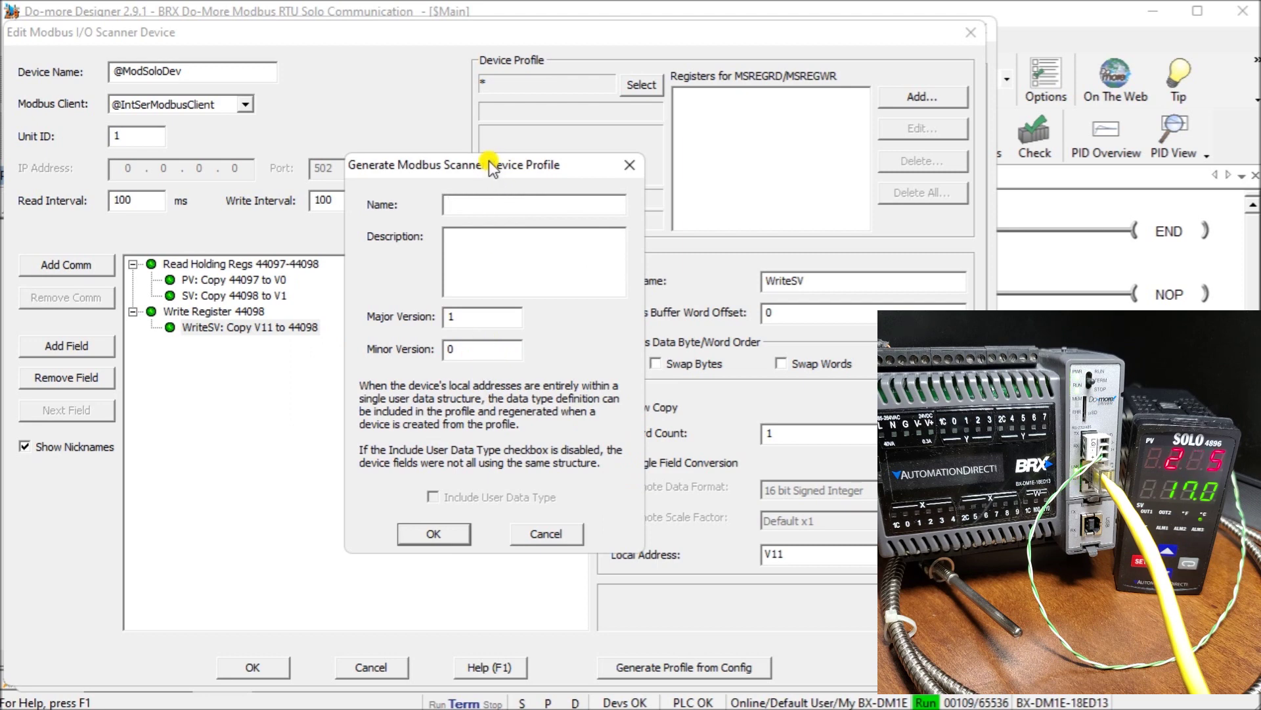
{"action": "type", "text": "SoloTempera"}
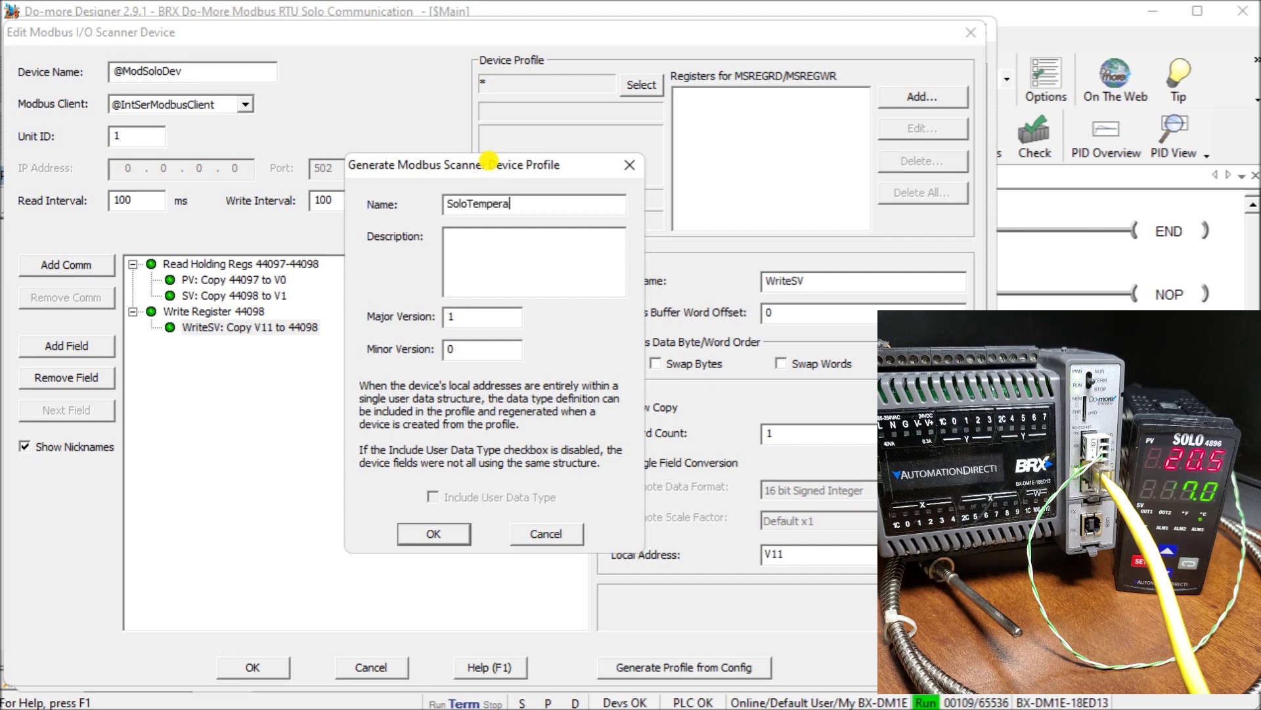
{"action": "type", "text": "ture"}
{"action": "left_click", "coordinate": [437, 534]}
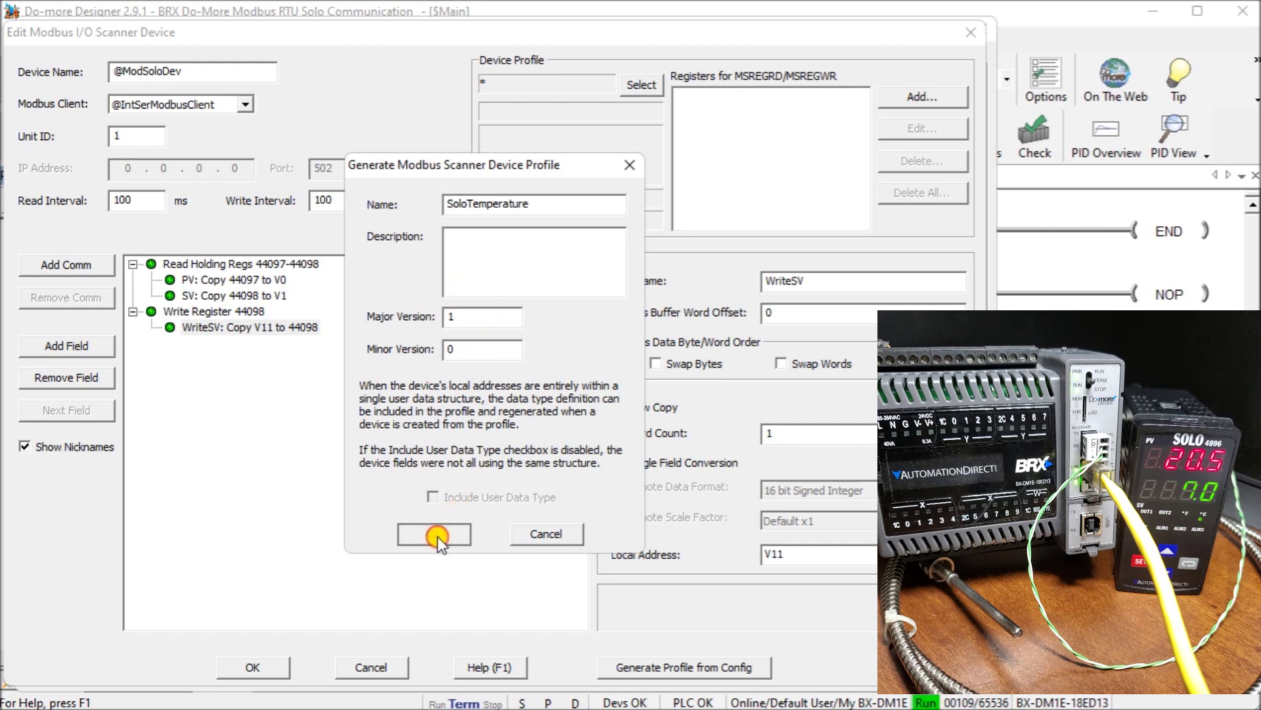
{"action": "left_click", "coordinate": [505, 259]}
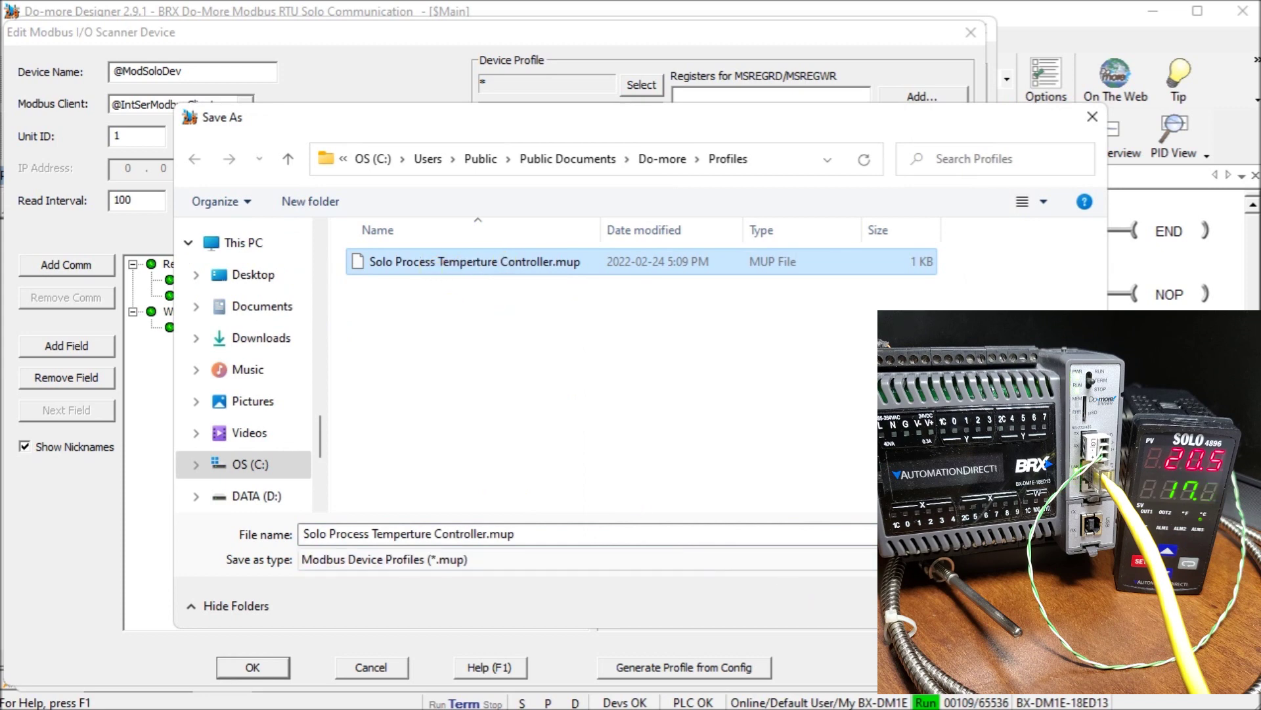
{"action": "left_click", "coordinate": [966, 605]}
{"action": "left_click", "coordinate": [515, 394]}
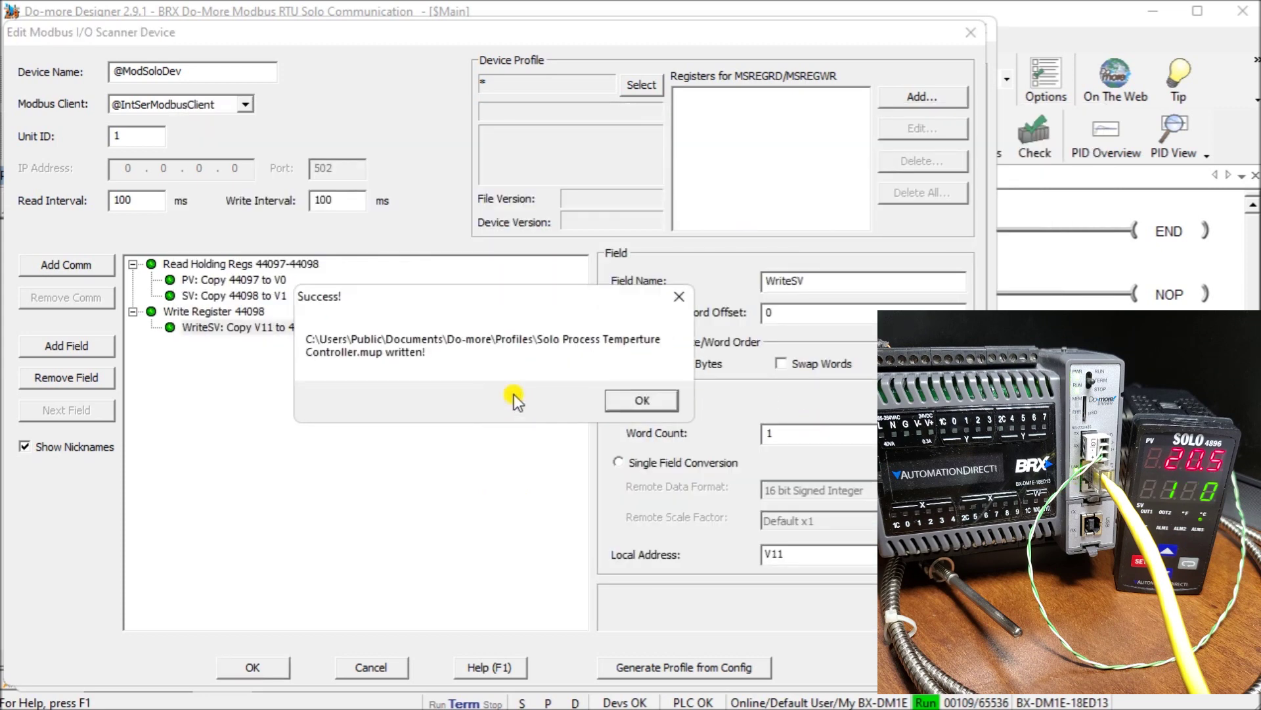
{"action": "left_click", "coordinate": [637, 399]}
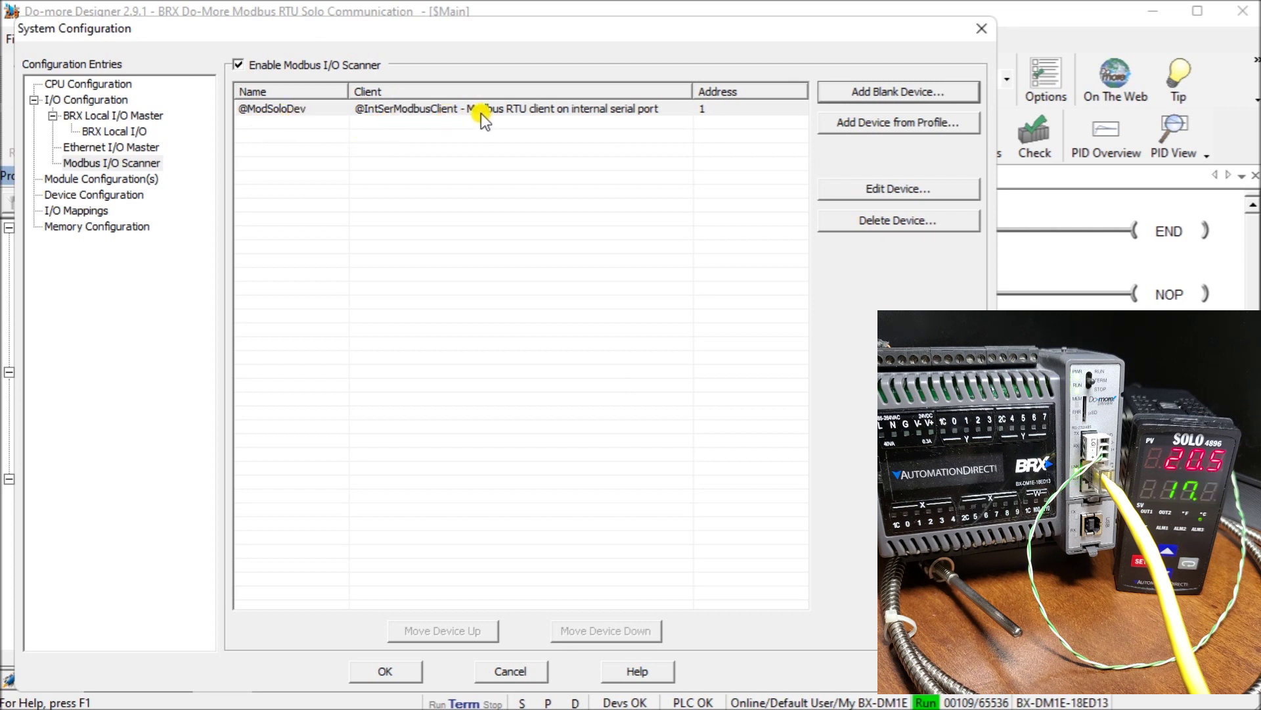
{"action": "left_click", "coordinate": [890, 191]}
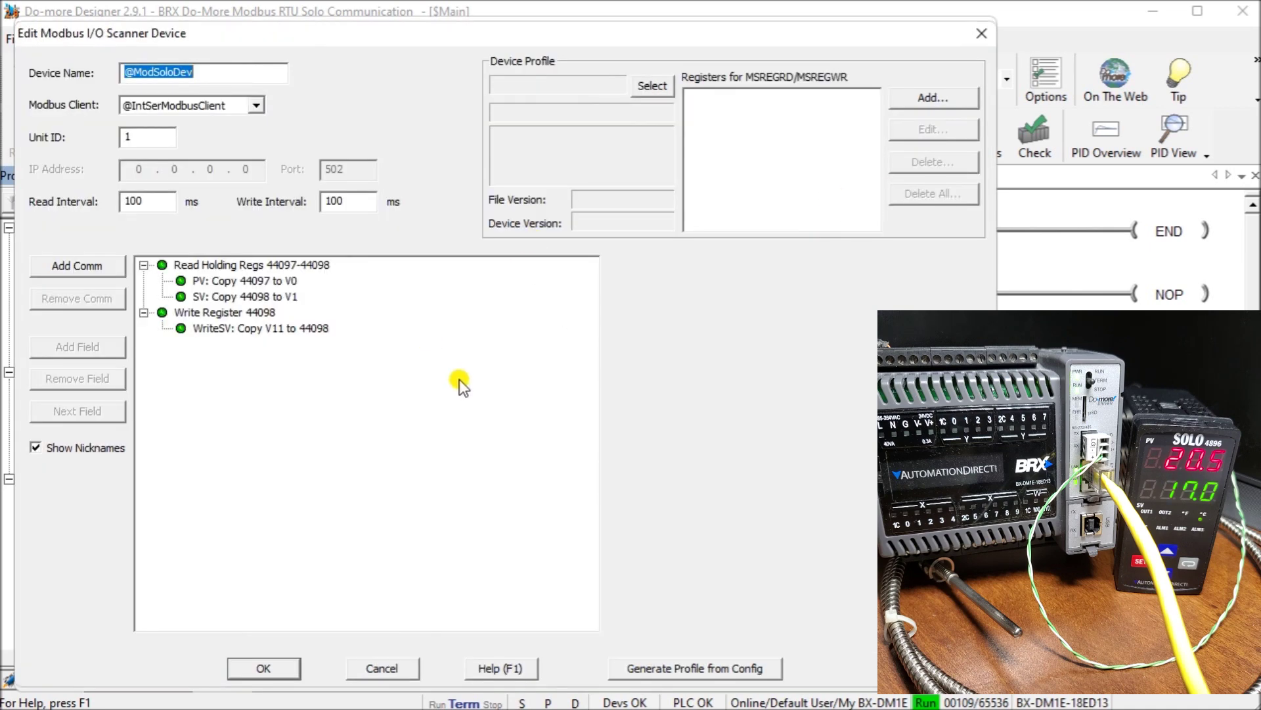
{"action": "left_click", "coordinate": [407, 668]}
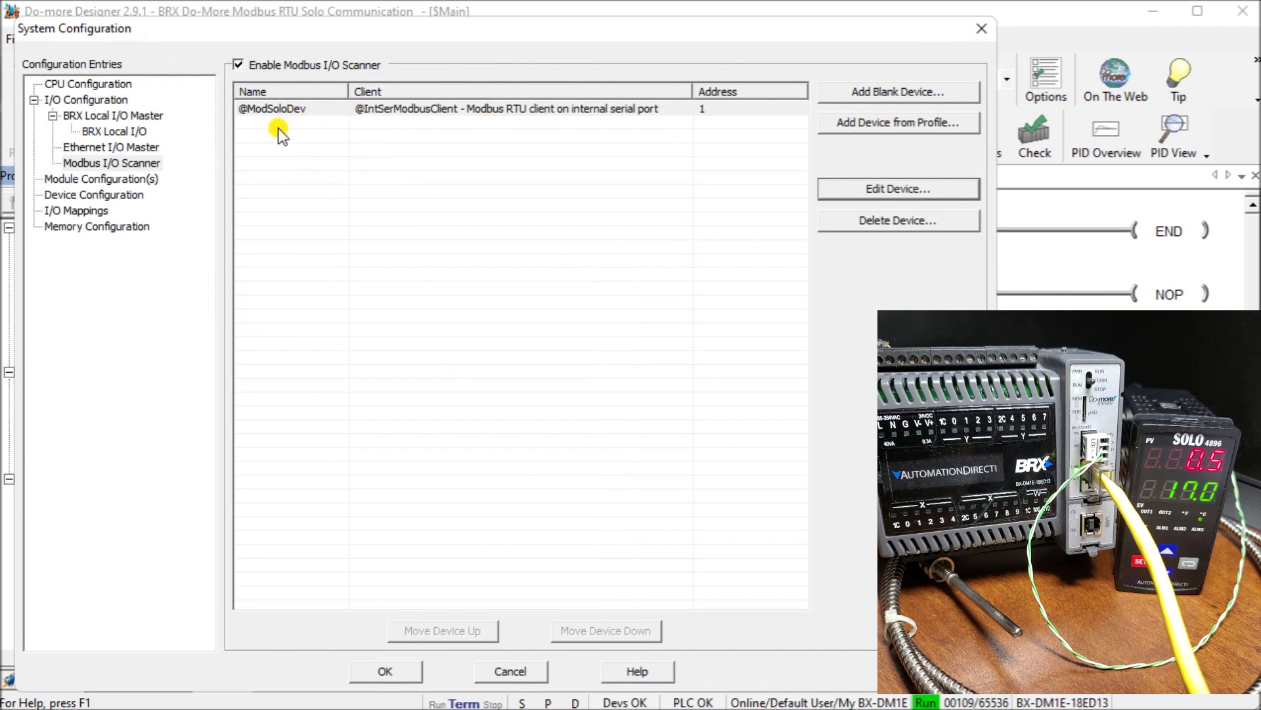
{"action": "left_click", "coordinate": [393, 673]}
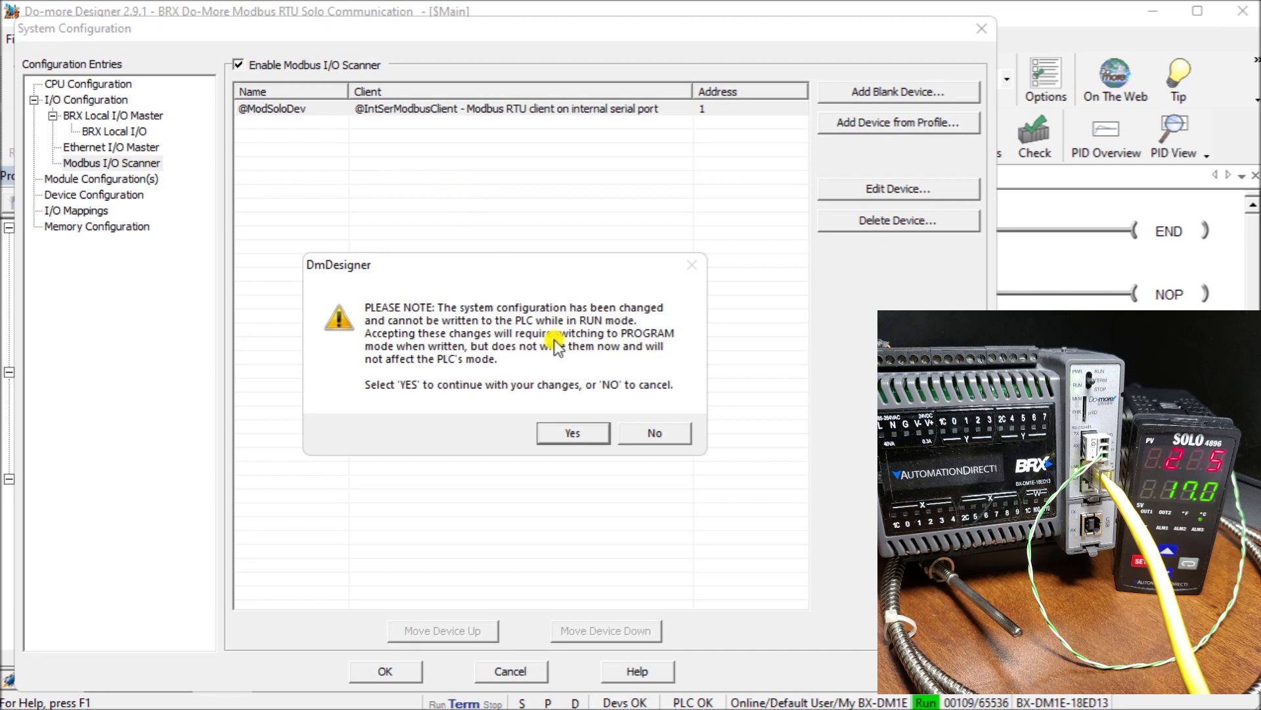
Step: Accept the PROGRAM-mode warning and download the project with the new scanner setup to the PLC
{"action": "left_click", "coordinate": [574, 436]}
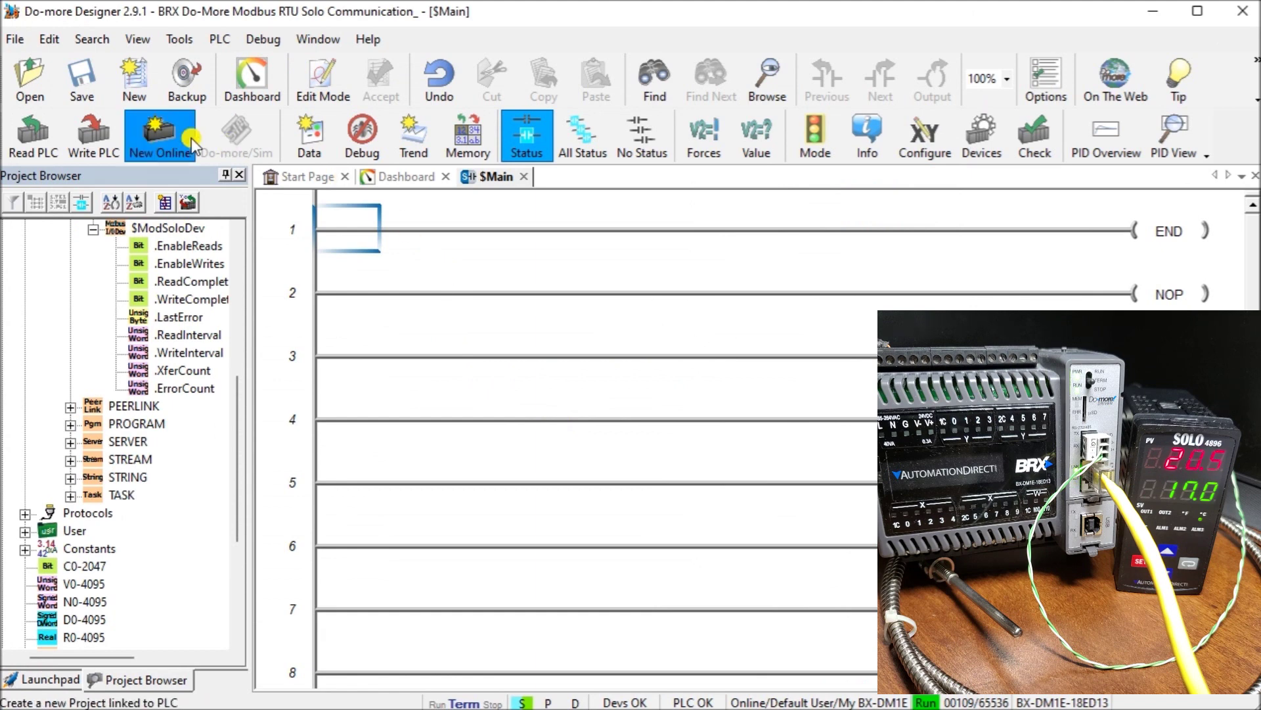
{"action": "left_click", "coordinate": [92, 138]}
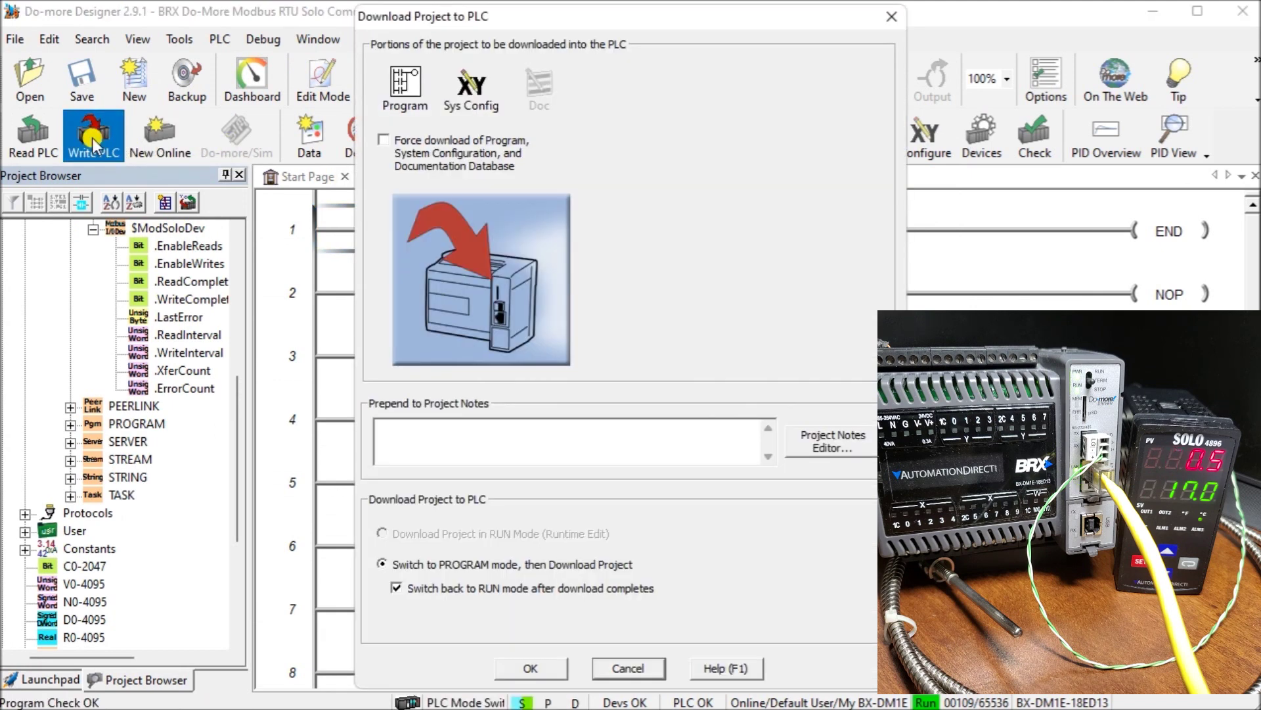
{"action": "left_click_drag", "start_coordinate": [593, 29], "coordinate": [360, 34]}
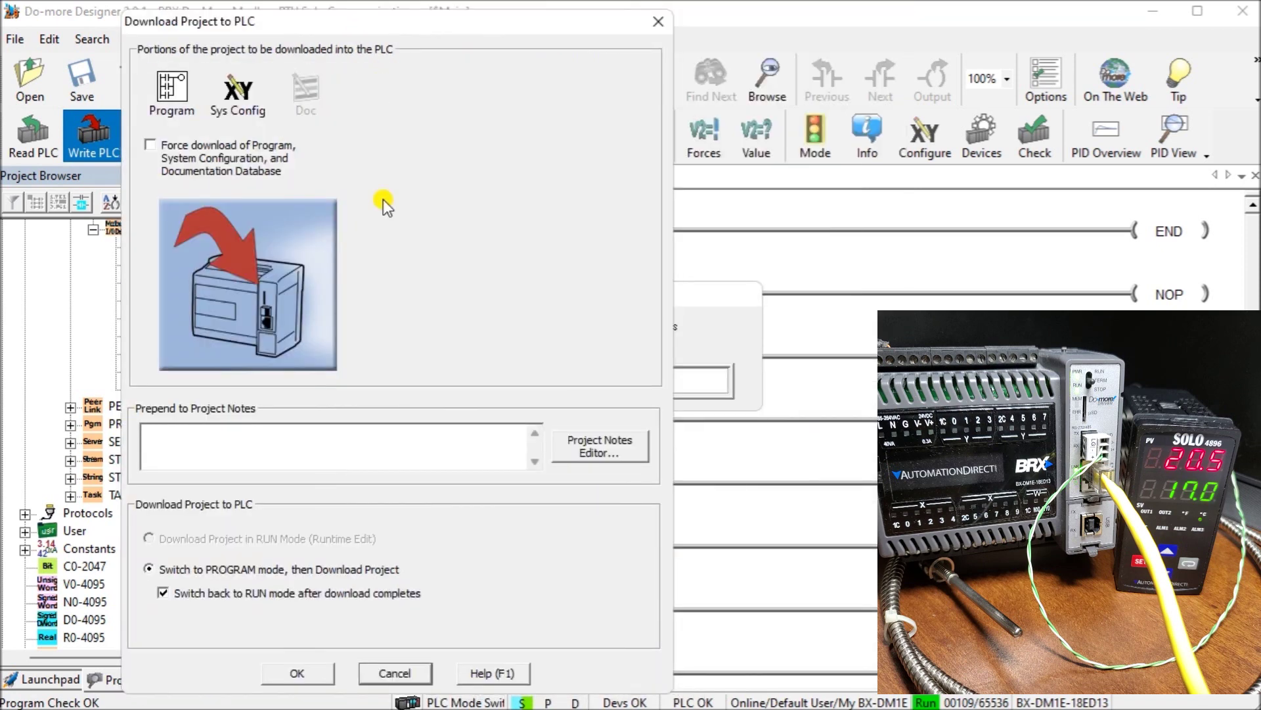
{"action": "left_click", "coordinate": [296, 669]}
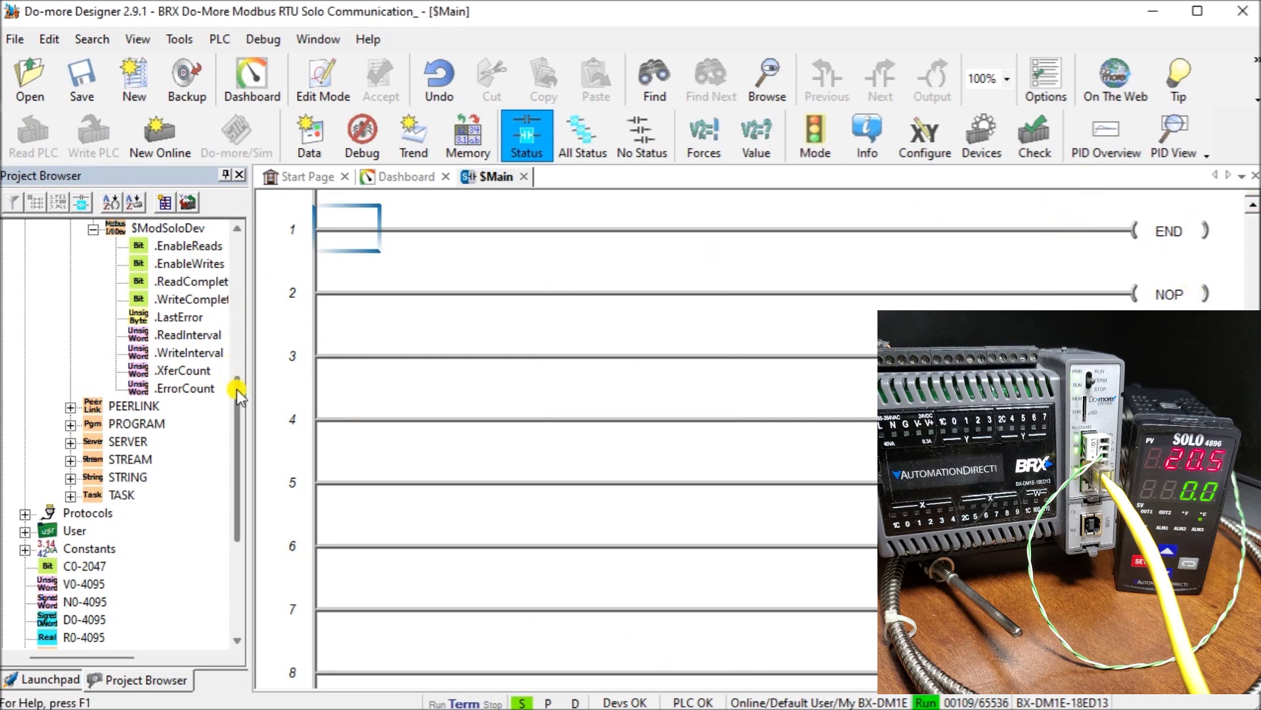
{"action": "left_click_drag", "start_coordinate": [237, 387], "coordinate": [241, 322]}
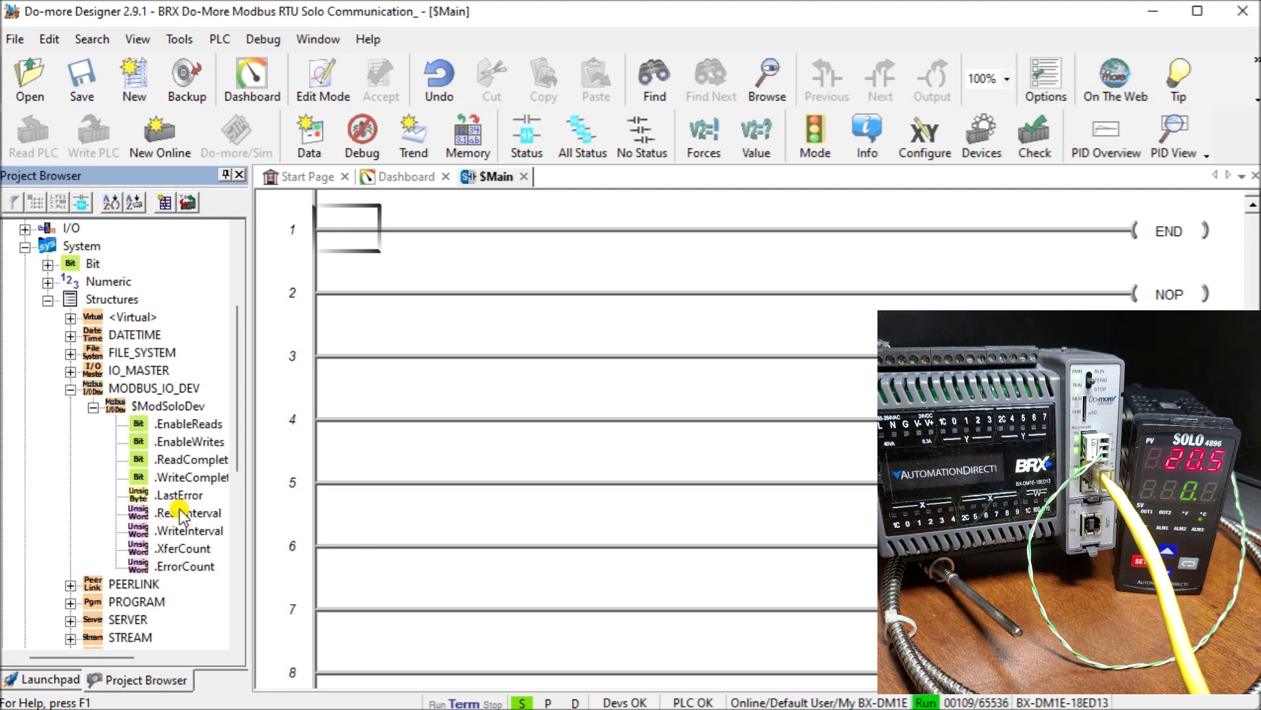
{"action": "left_click", "coordinate": [267, 40]}
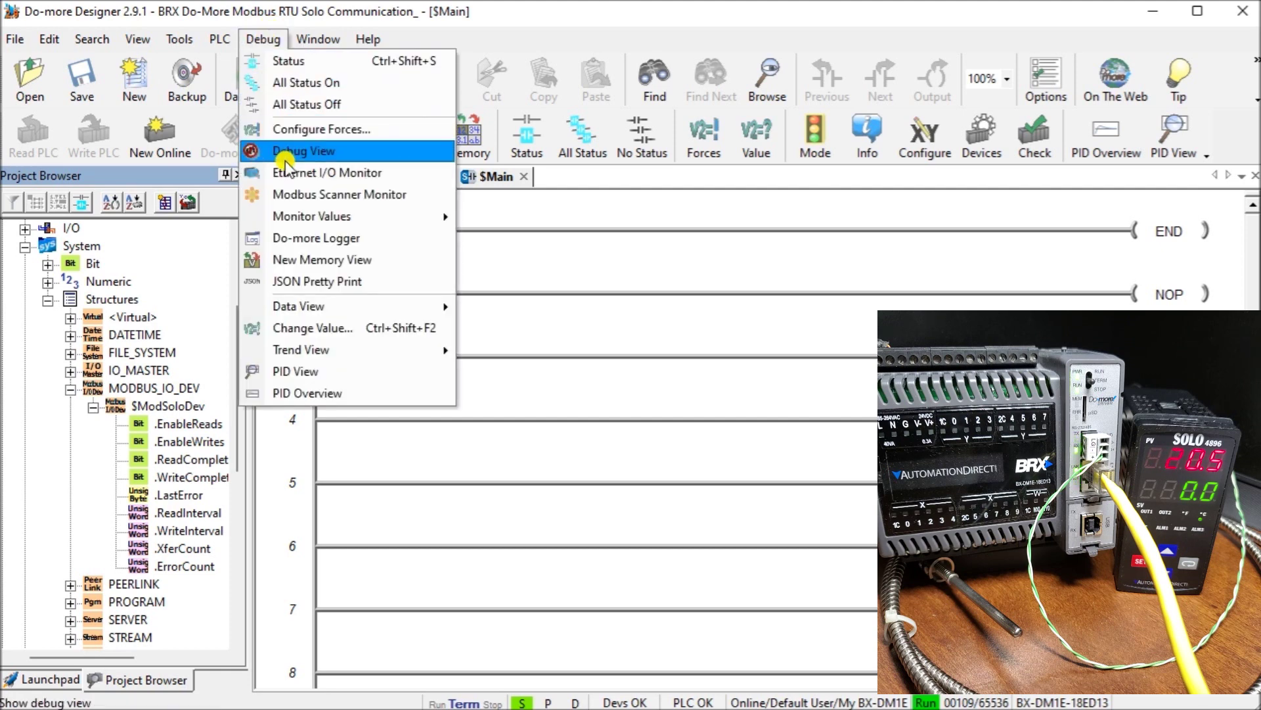
{"action": "mouse_move", "coordinate": [285, 216]}
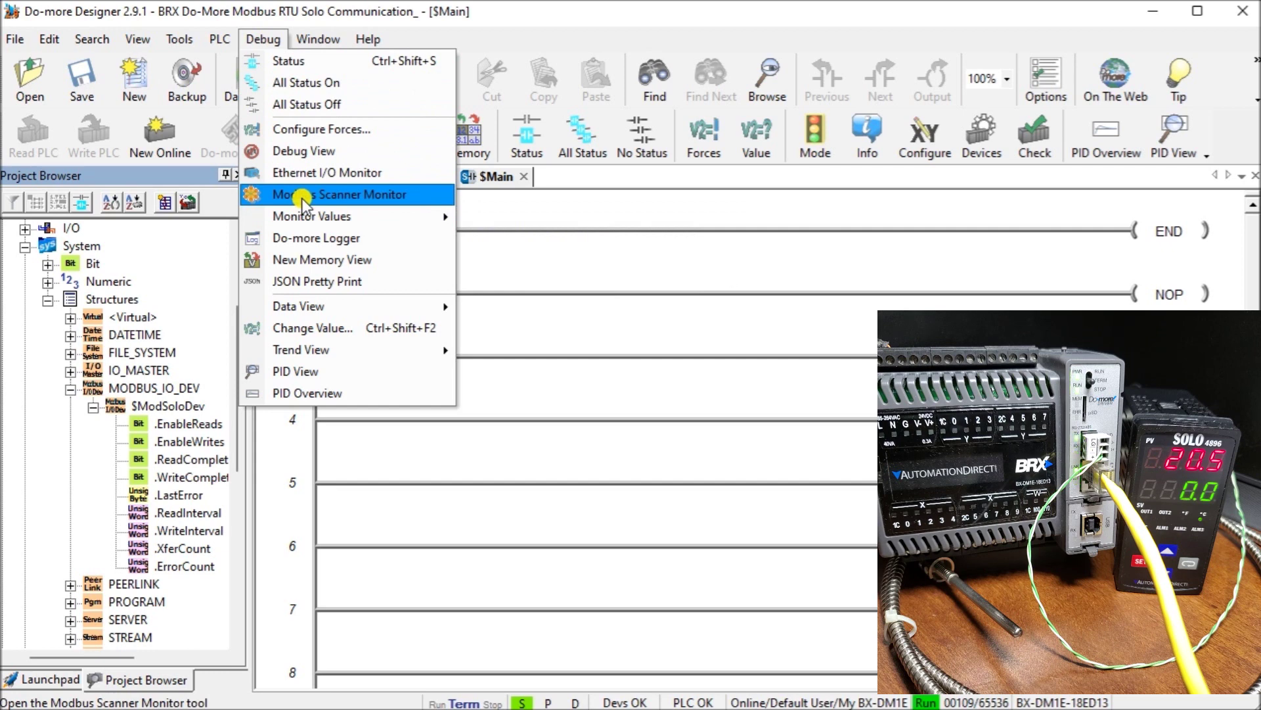
{"action": "left_click", "coordinate": [302, 196]}
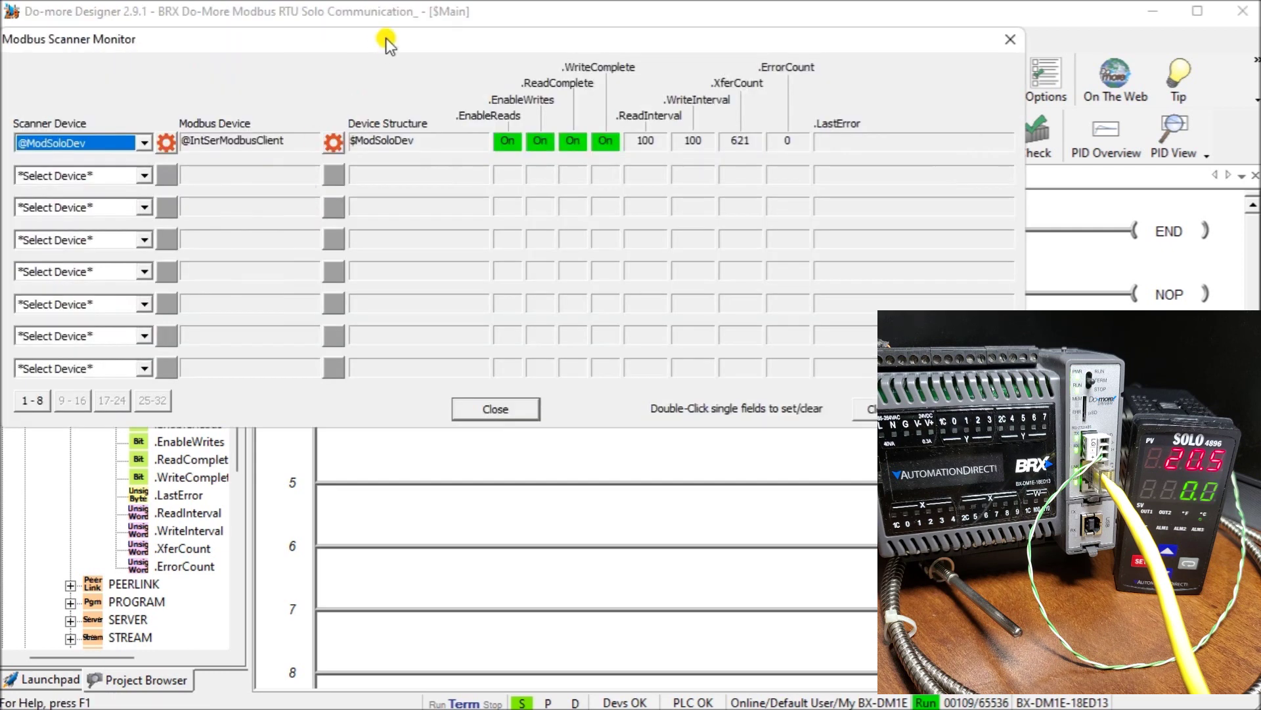
{"action": "mouse_move", "coordinate": [385, 38]}
{"action": "left_mouse_down"}
{"action": "mouse_move", "coordinate": [393, 26]}
{"action": "mouse_move", "coordinate": [390, 37]}
{"action": "left_mouse_up"}
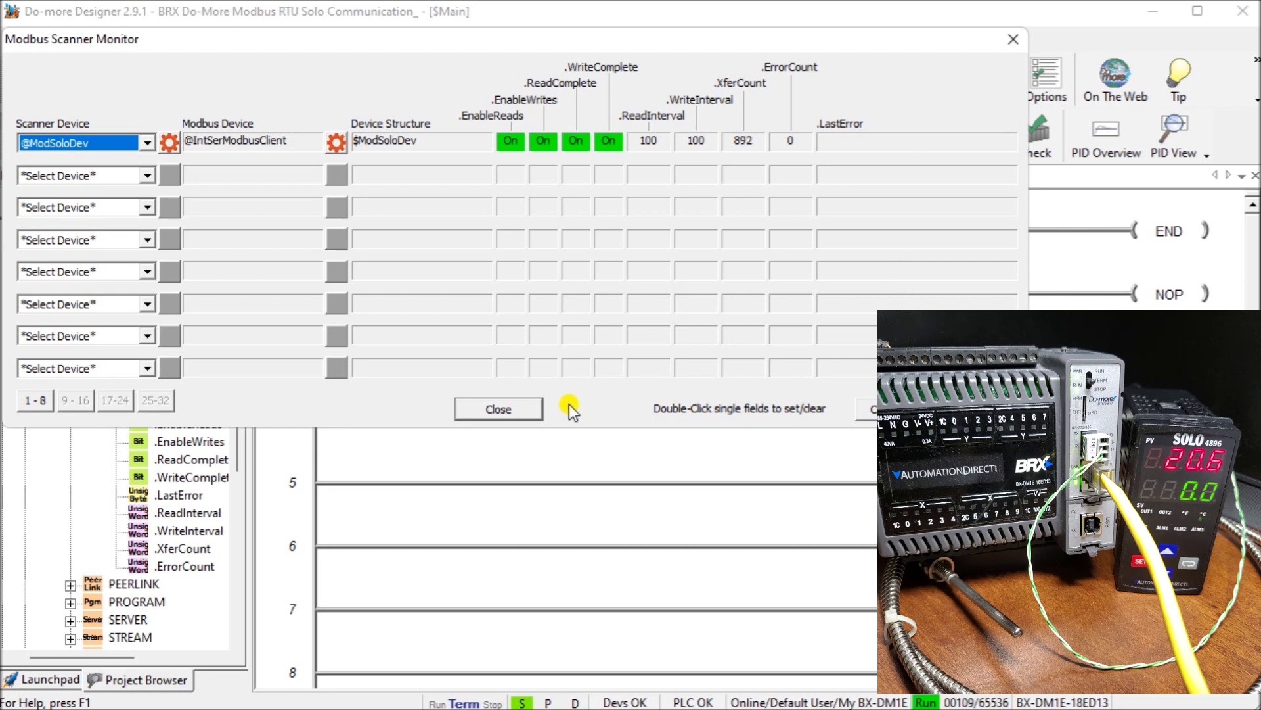
{"action": "left_click", "coordinate": [520, 411]}
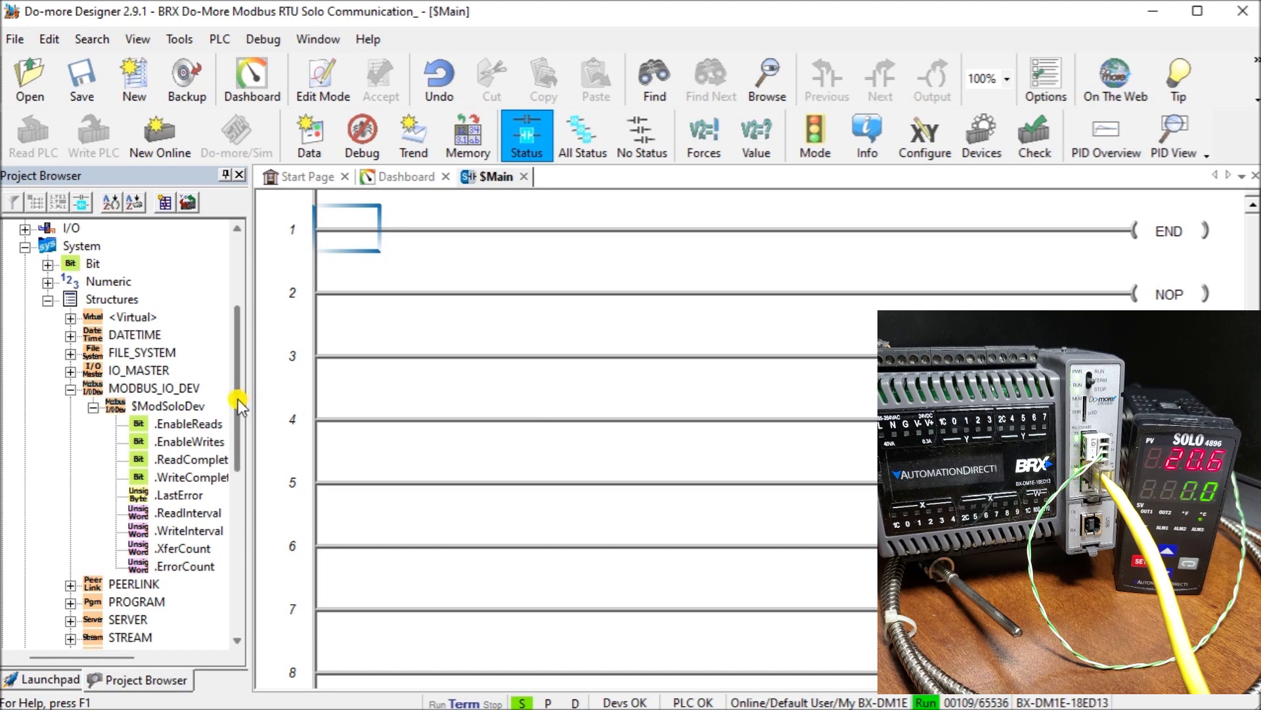
Step: Scroll the Project Browser
{"action": "left_click_drag", "start_coordinate": [238, 400], "coordinate": [234, 357]}
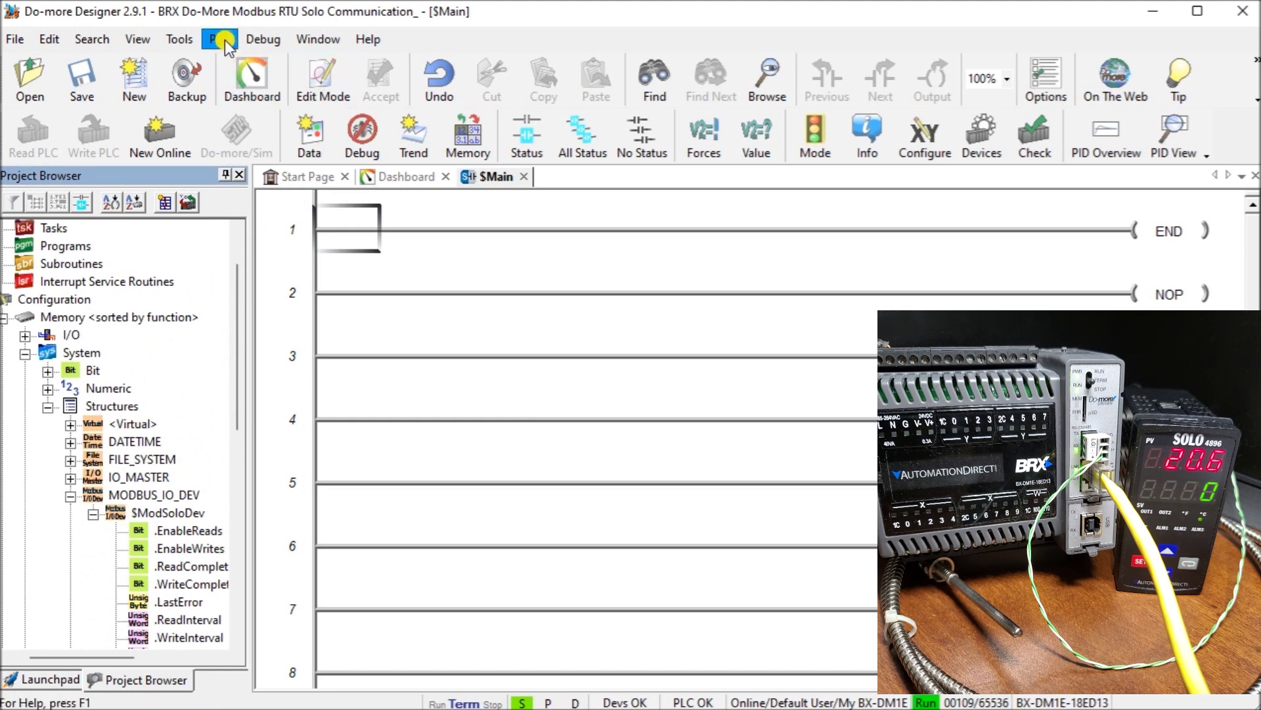
Step: Create a new data view, undock it and make it taller
{"action": "left_click", "coordinate": [252, 40]}
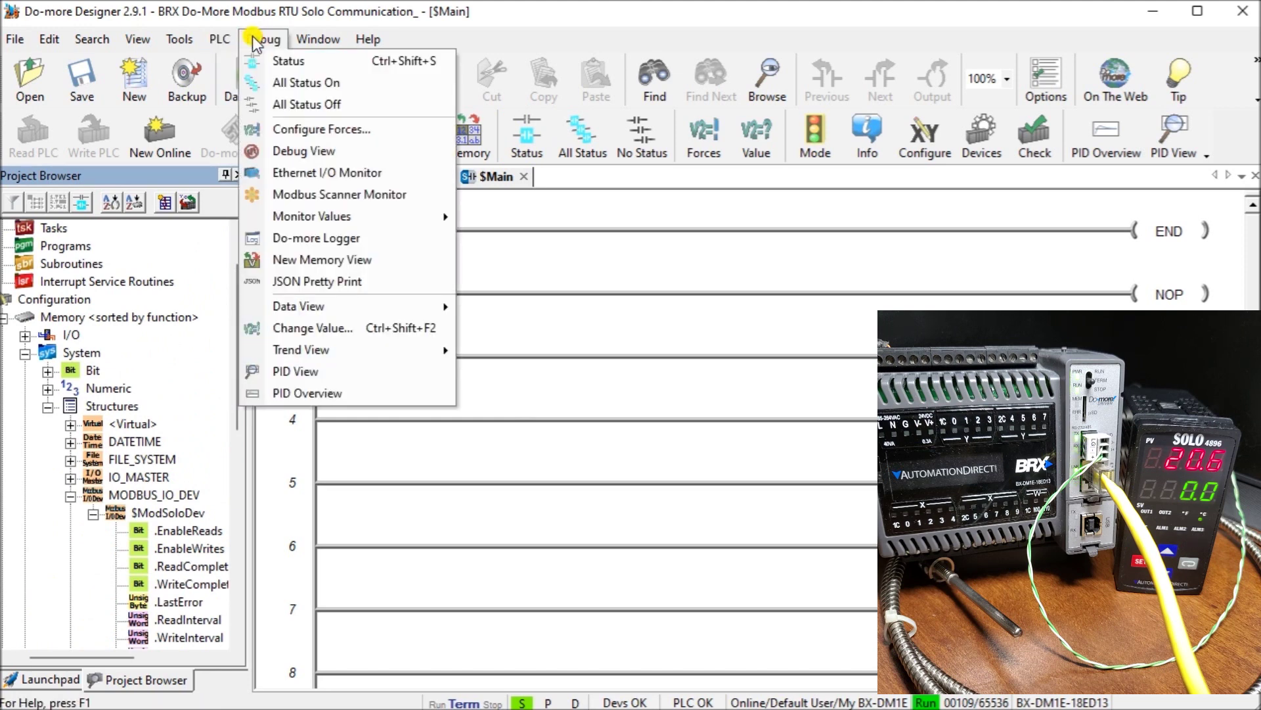
{"action": "mouse_move", "coordinate": [298, 308]}
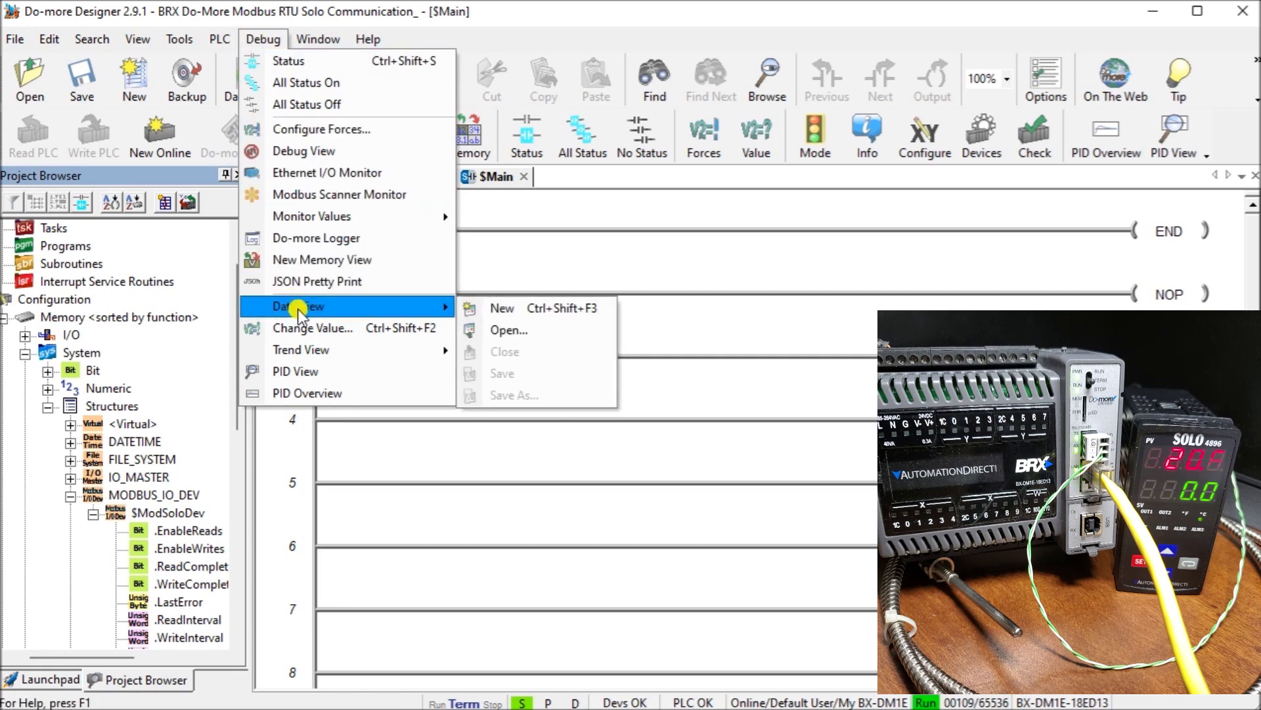
{"action": "left_click", "coordinate": [500, 310]}
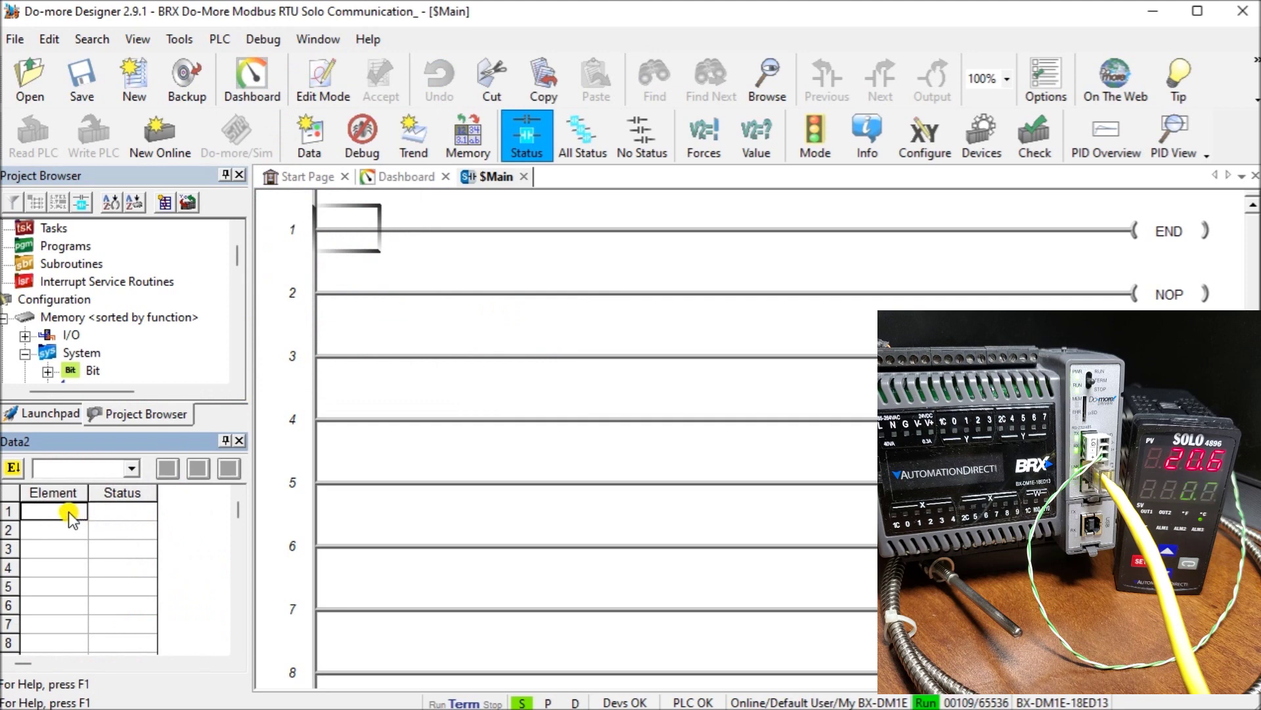
{"action": "left_click_drag", "start_coordinate": [92, 451], "coordinate": [166, 269]}
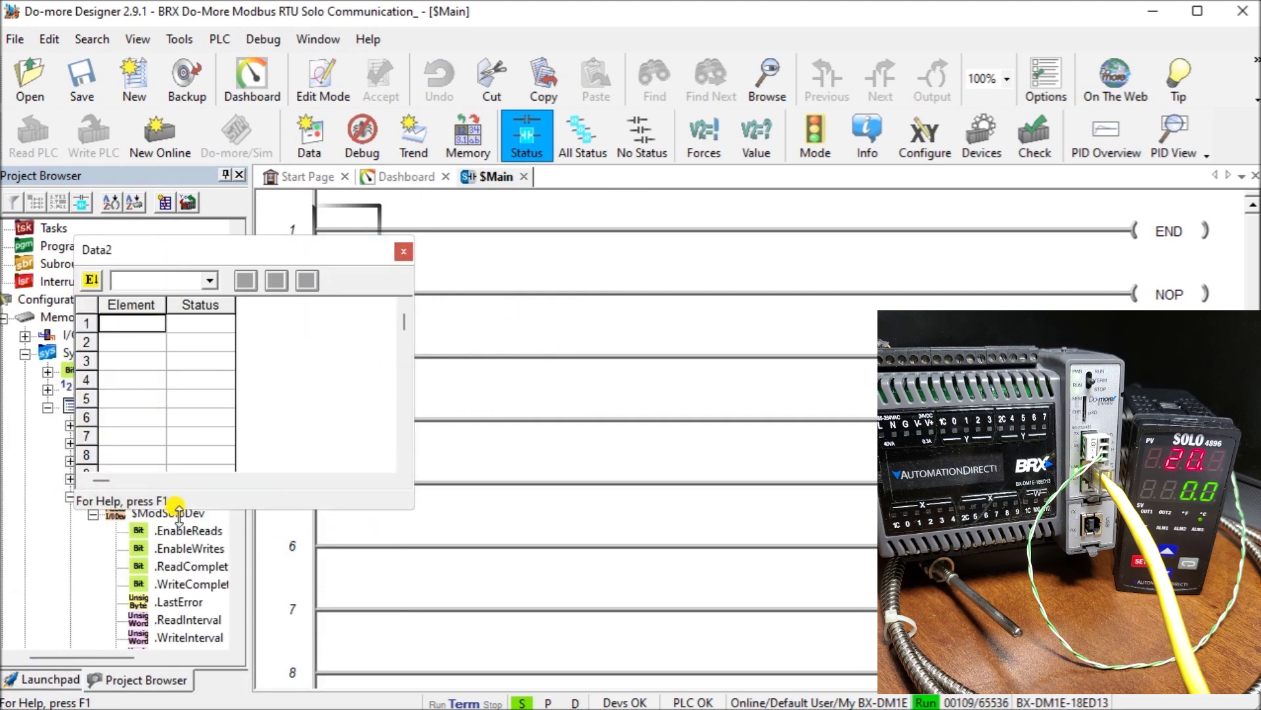
{"action": "left_click_drag", "start_coordinate": [189, 508], "coordinate": [188, 566]}
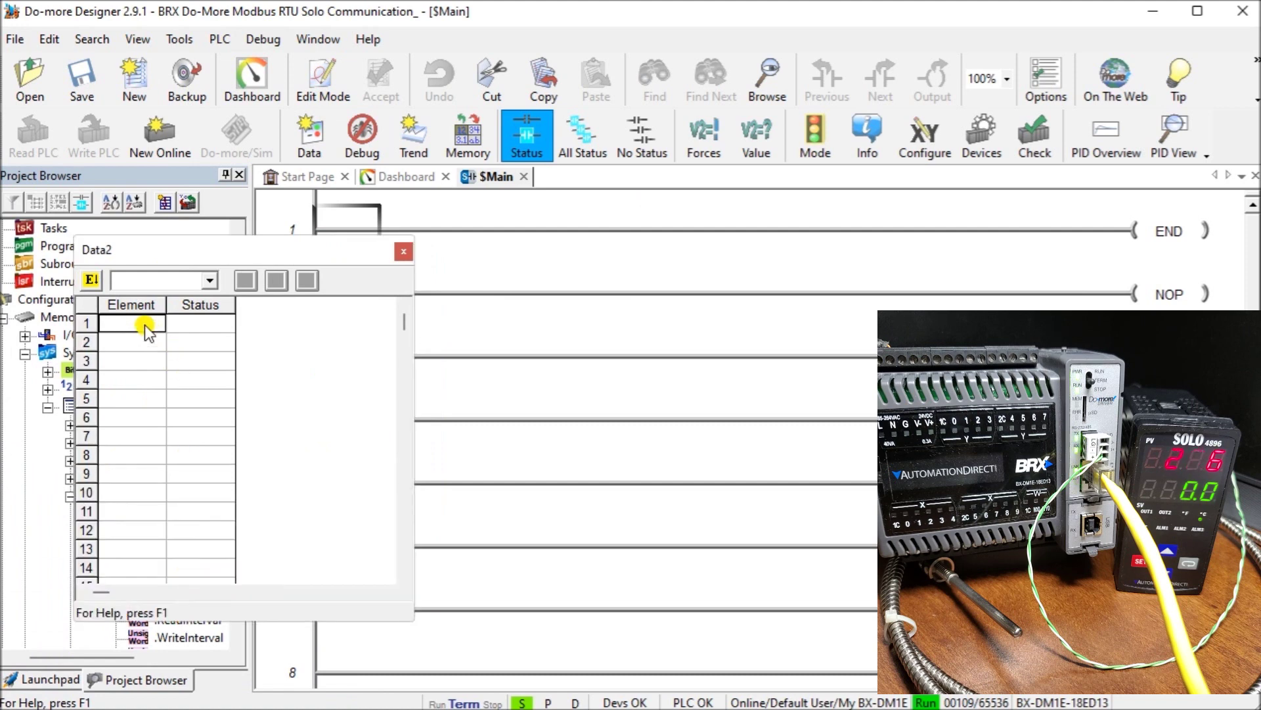
Step: Add V0, V1 and V11 to the data view, leaving row 3 blank
{"action": "type", "text": "V0-4095"}
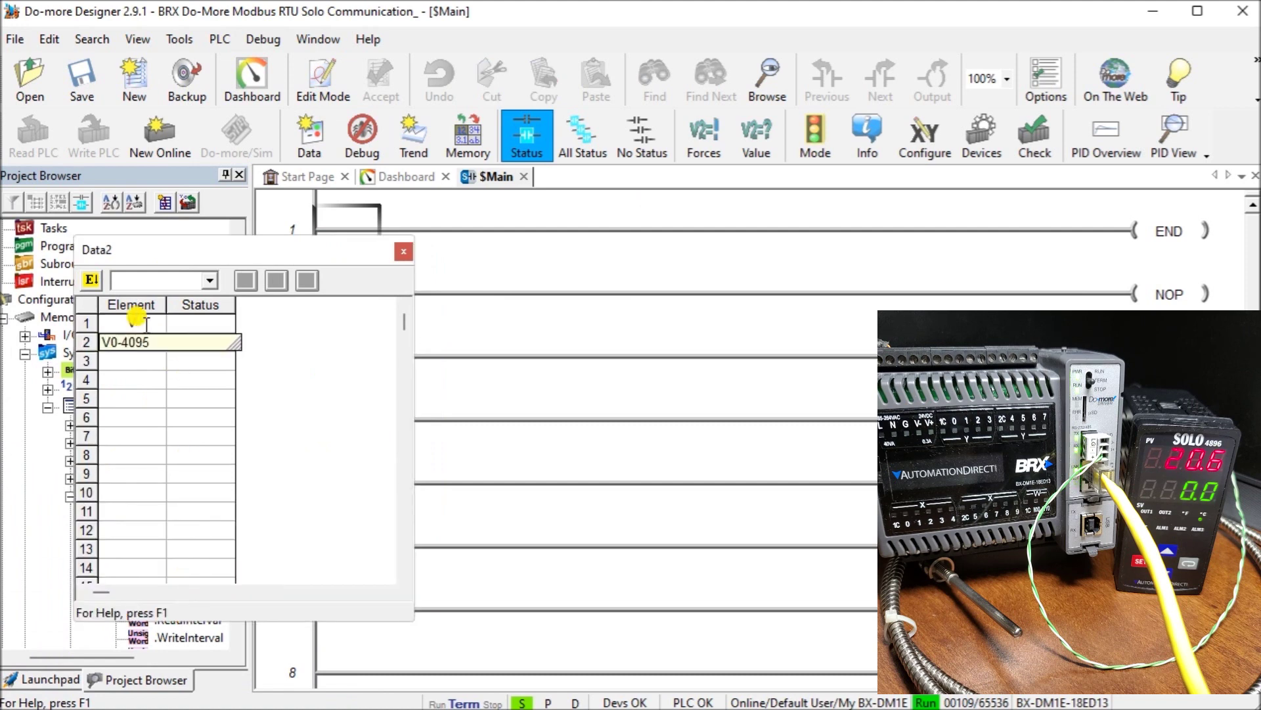
{"action": "type", "text": "0"}
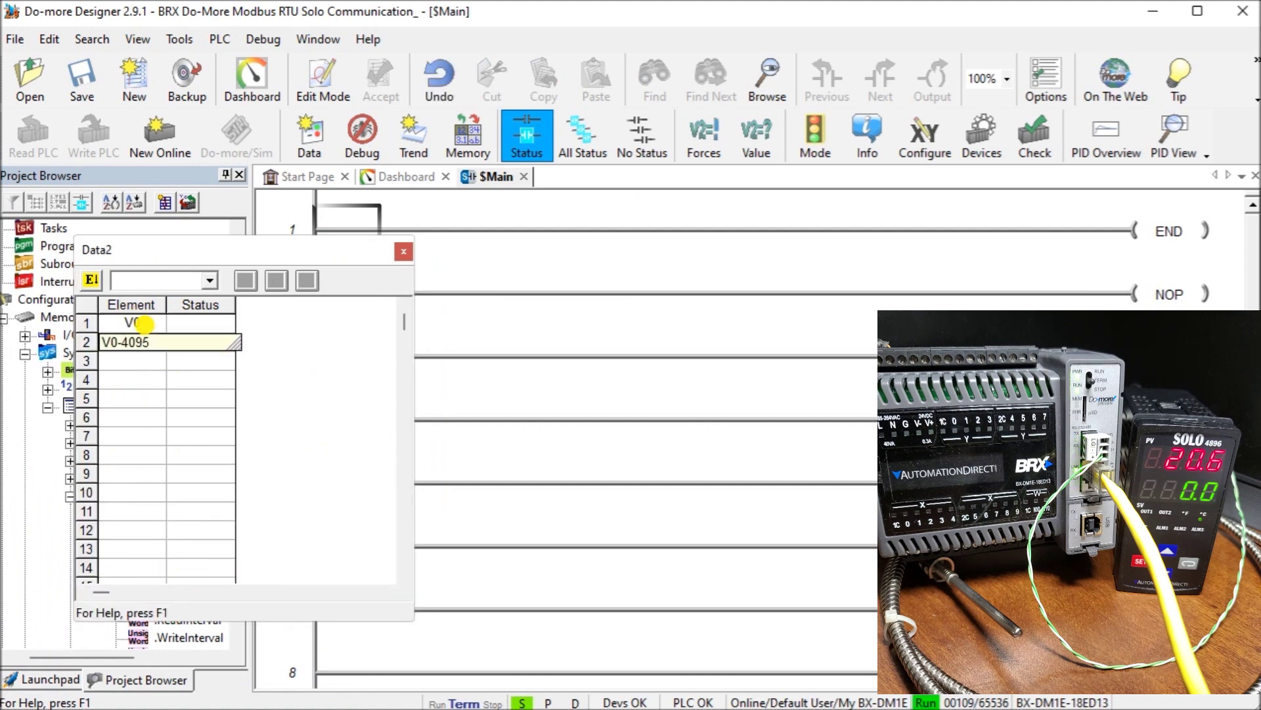
{"action": "key", "text": "Return"}
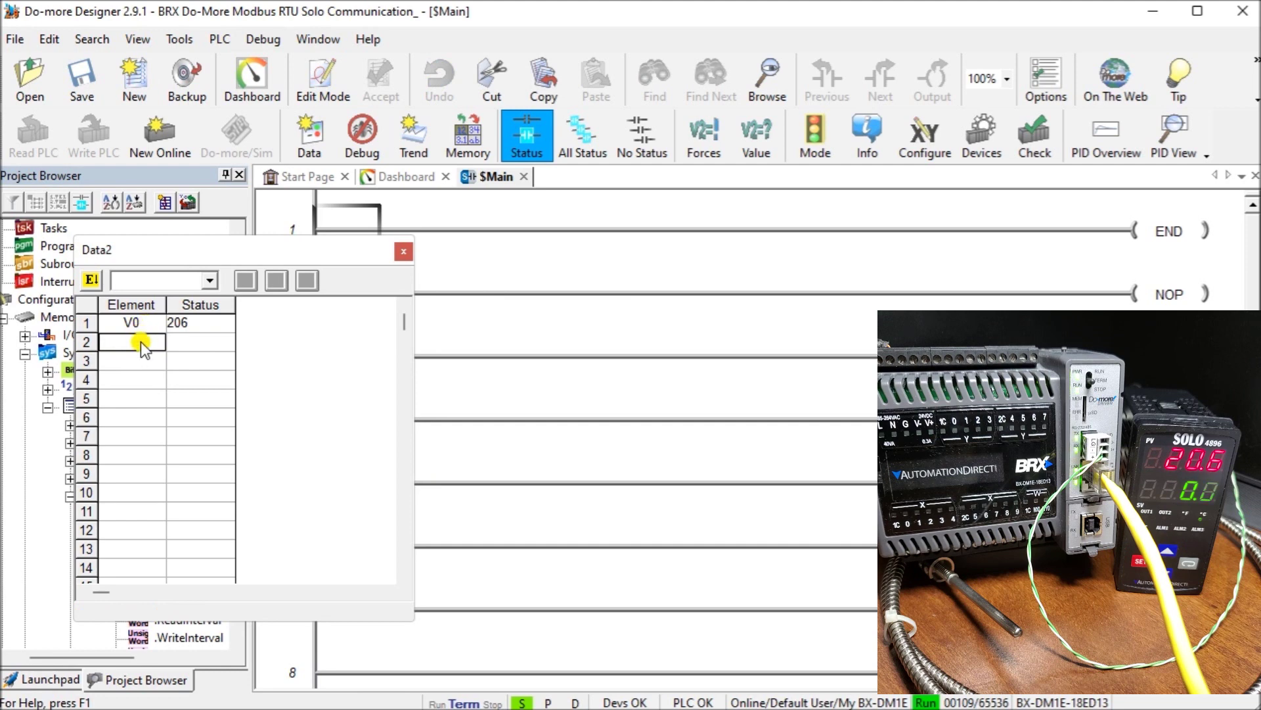
{"action": "type", "text": "V1"}
{"action": "key", "text": "Return"}
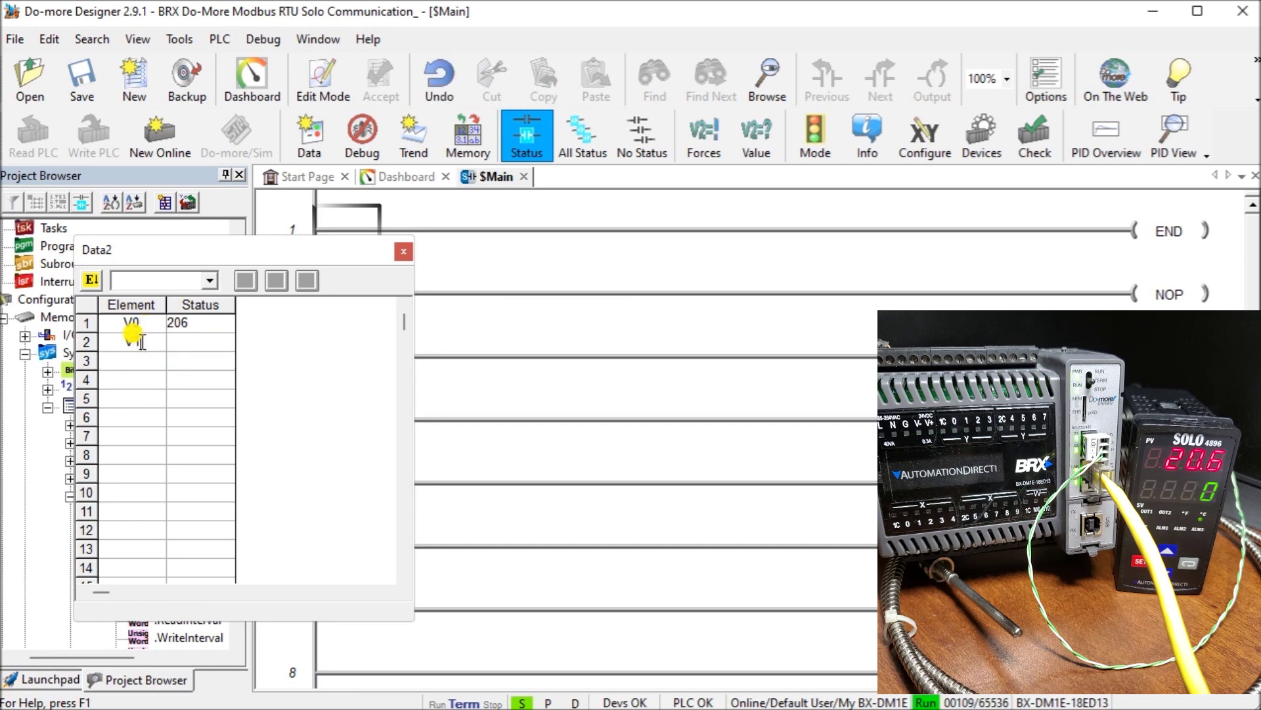
{"action": "key", "text": "Return"}
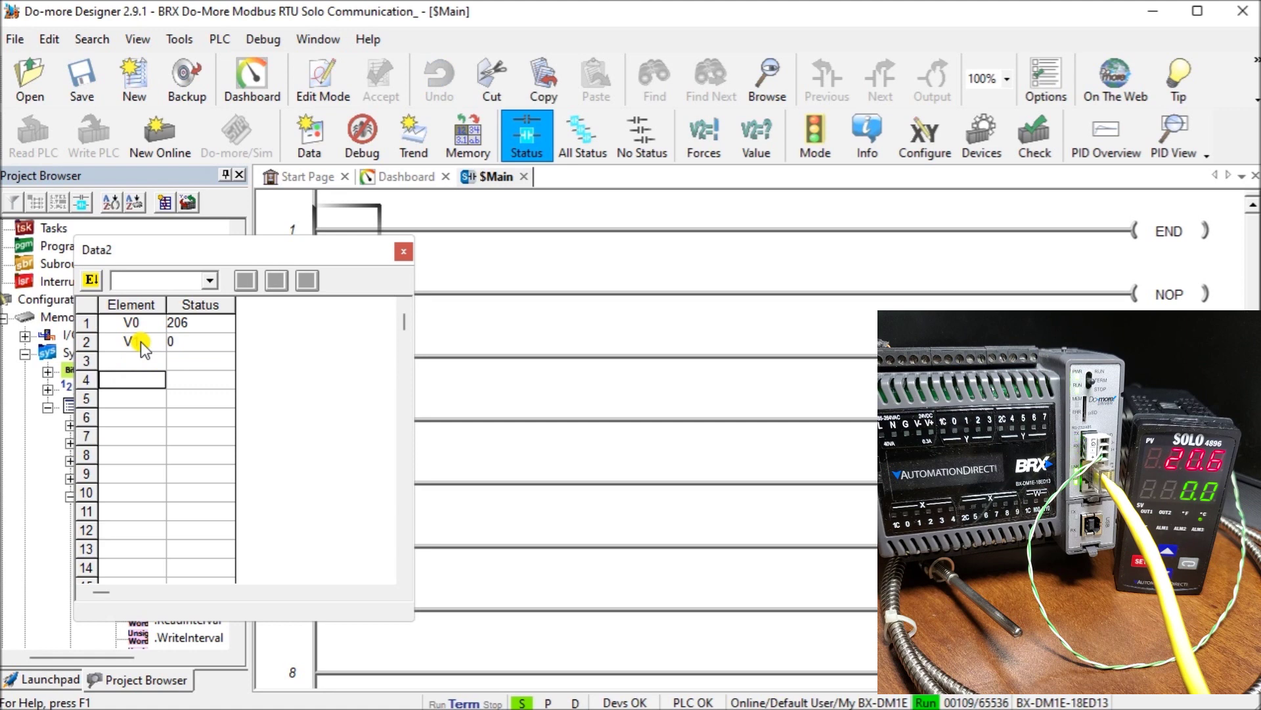
{"action": "type", "text": "V11"}
{"action": "key", "text": "Return"}
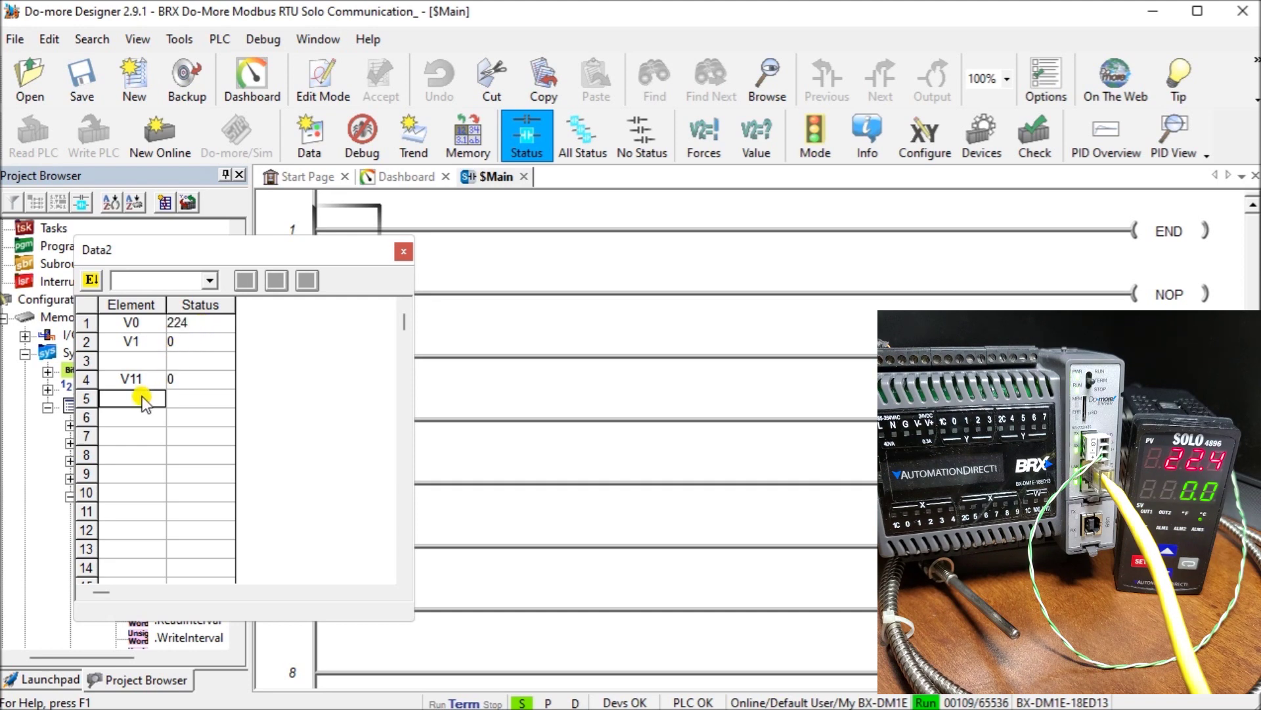
{"action": "left_click", "coordinate": [197, 381]}
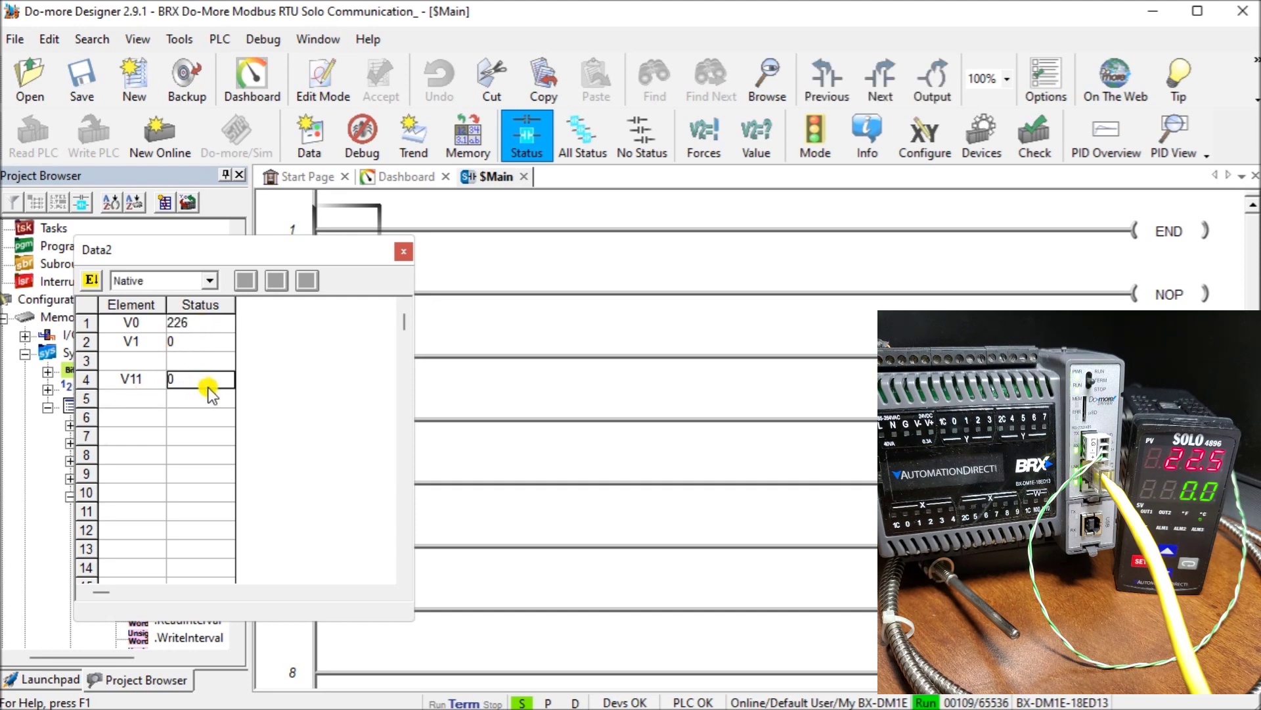
Step: Enable edits and write 100 into V11, turning off future write confirmations
{"action": "left_click", "coordinate": [89, 281]}
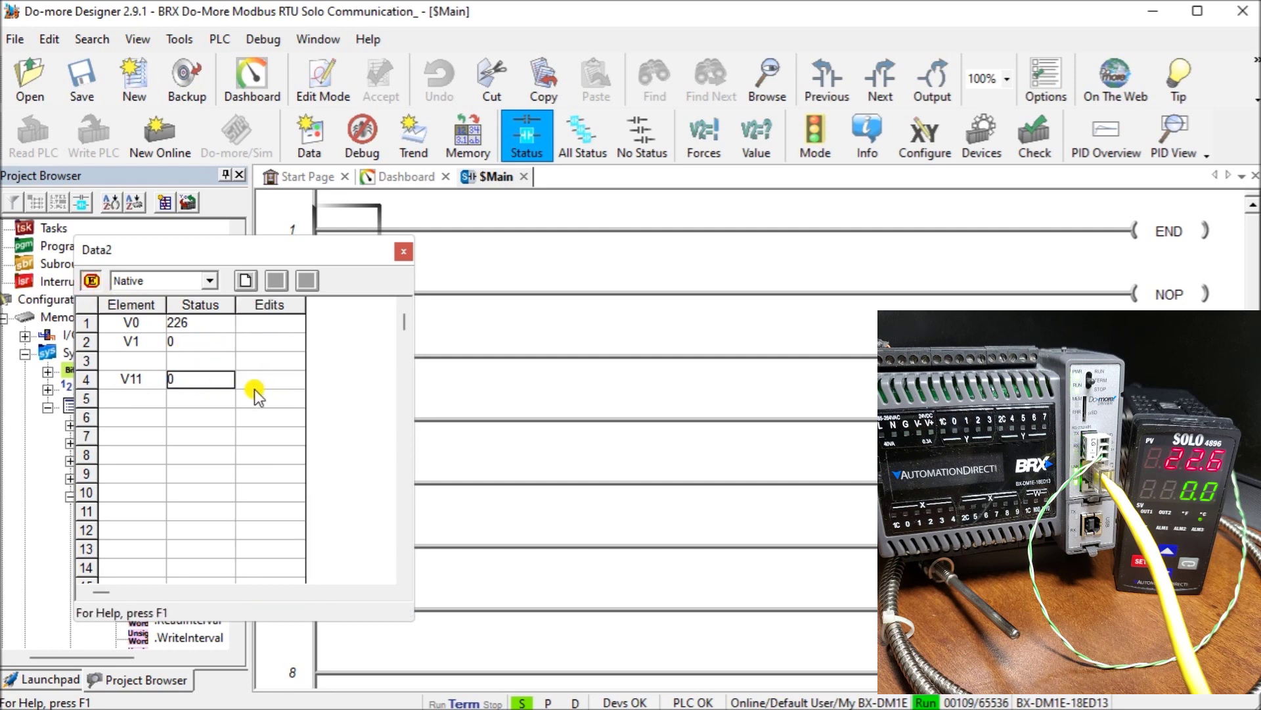
{"action": "left_click", "coordinate": [268, 380]}
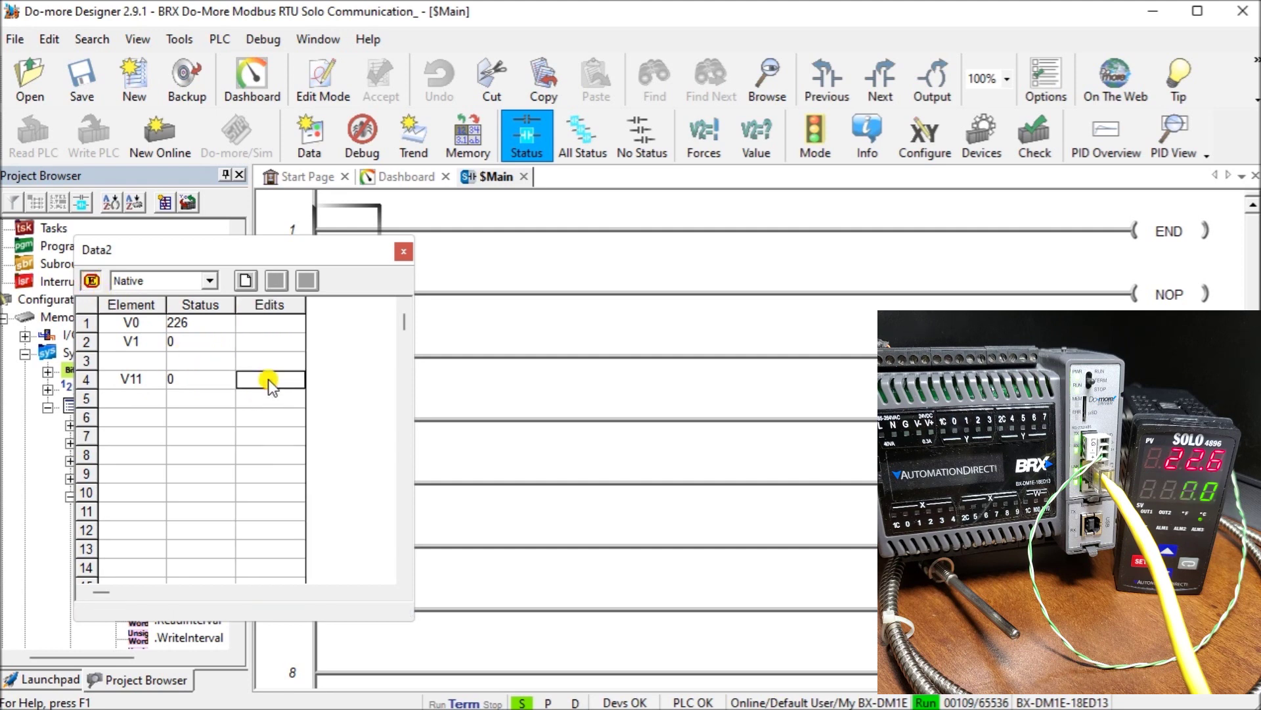
{"action": "type", "text": "100"}
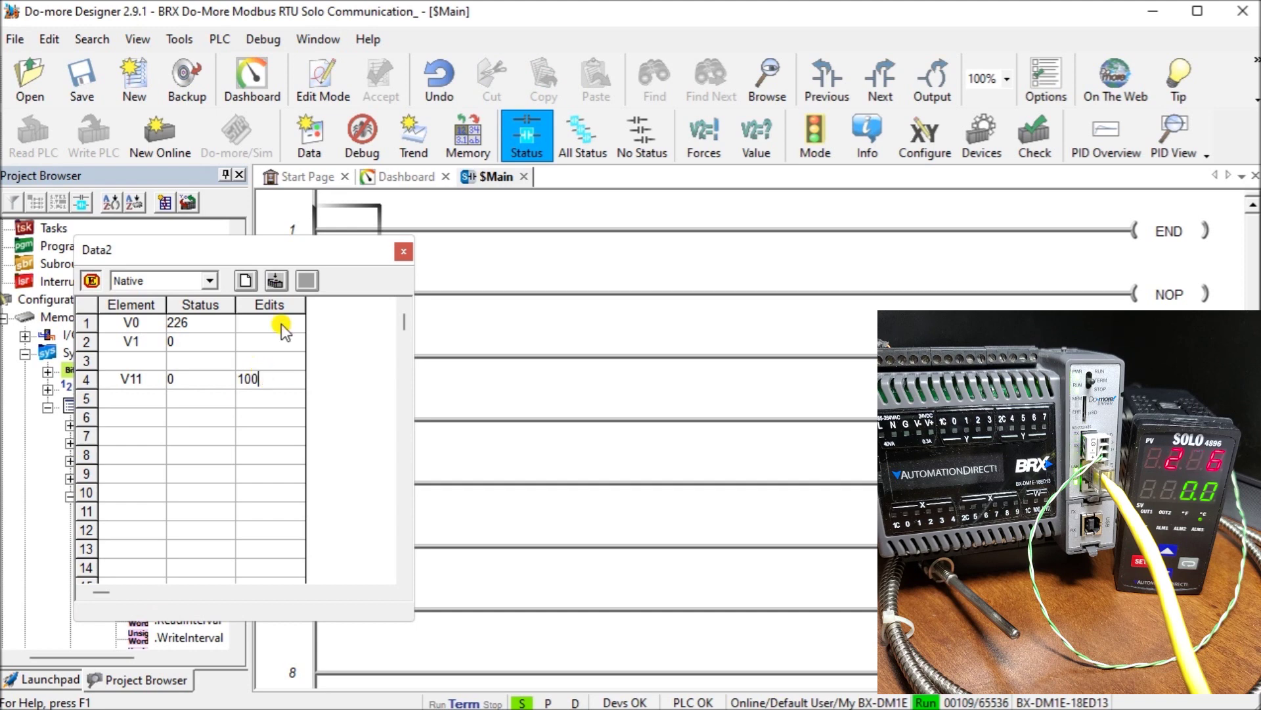
{"action": "left_click", "coordinate": [275, 281]}
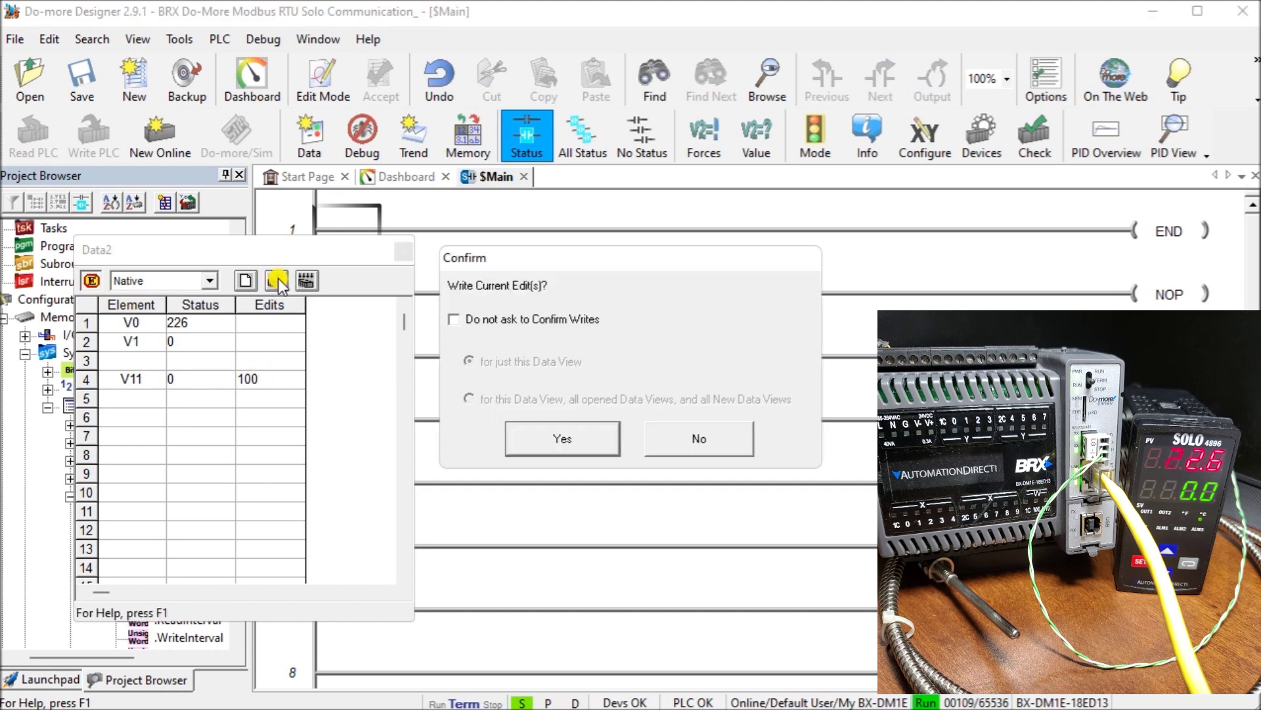
{"action": "left_click", "coordinate": [454, 319]}
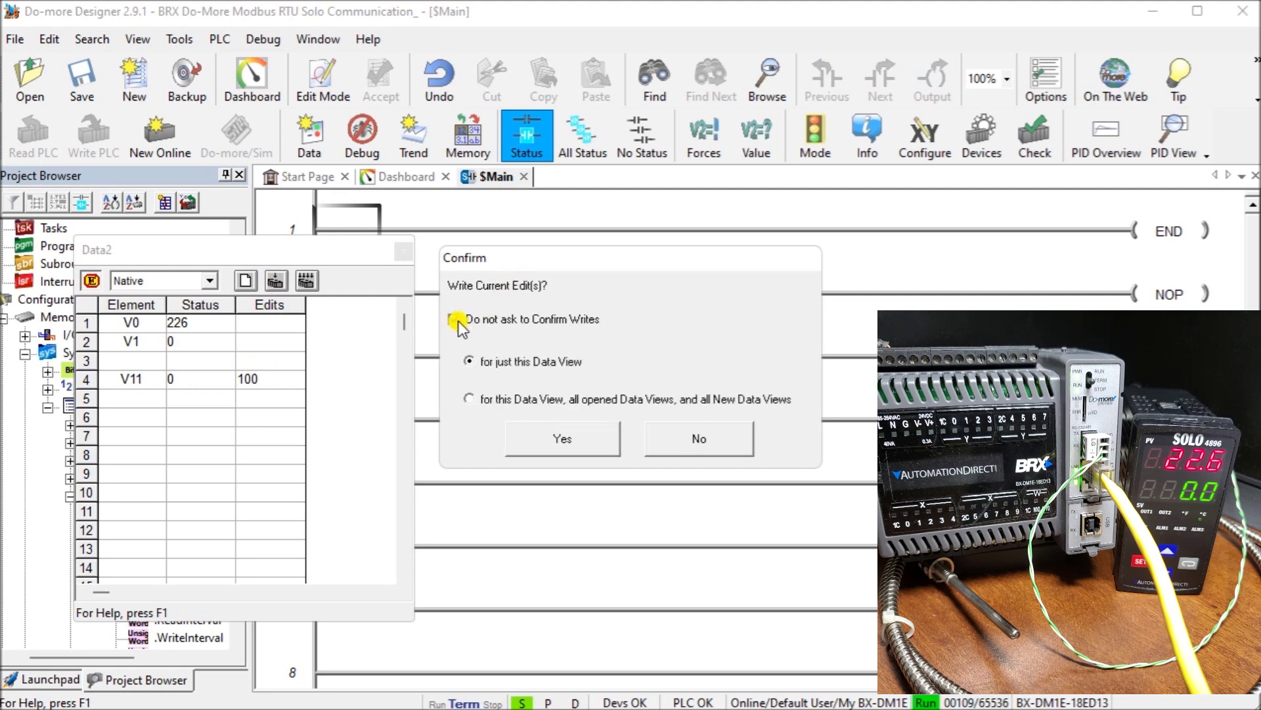
{"action": "left_click", "coordinate": [564, 439]}
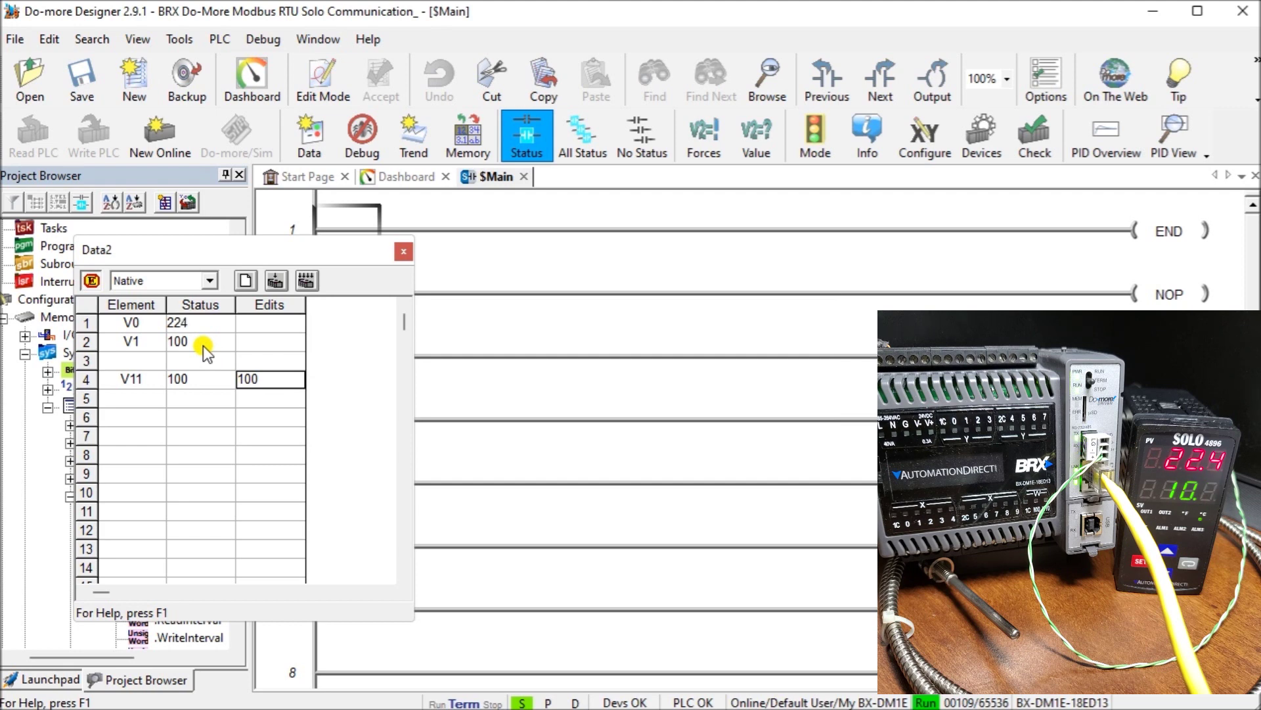
Step: Write 123 into V11 from its Edits cell
{"action": "double_click", "coordinate": [247, 377]}
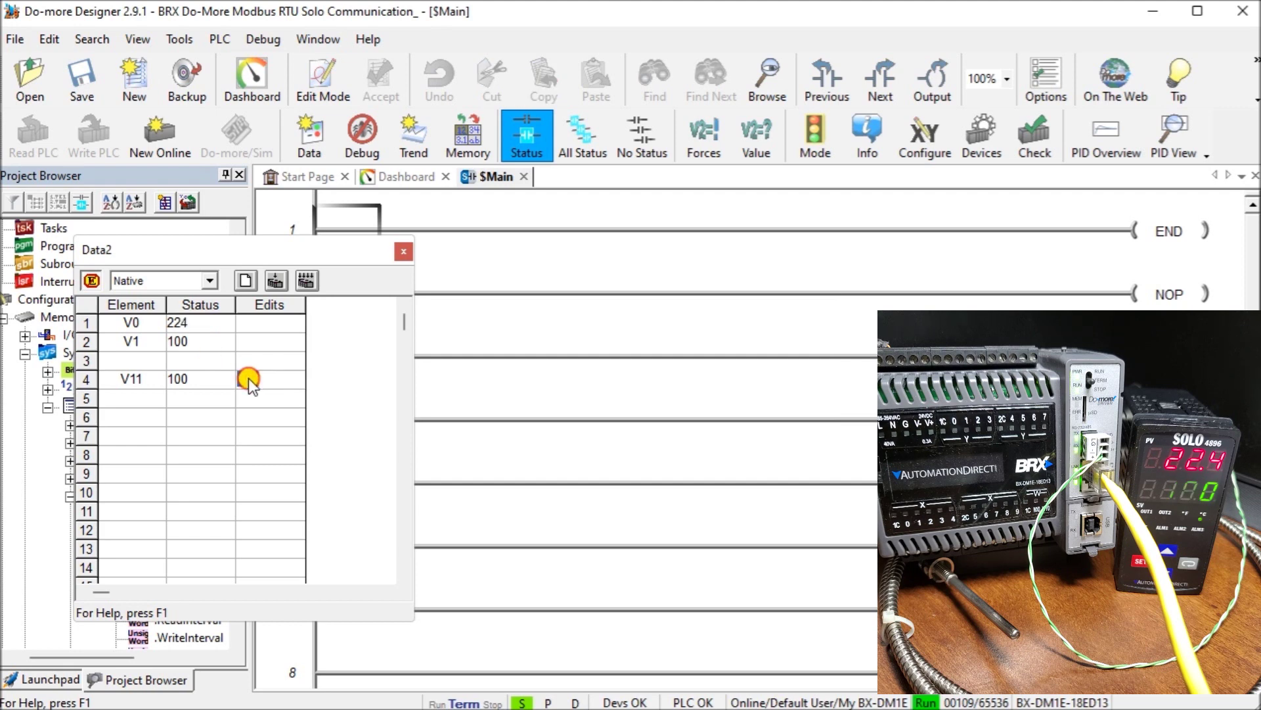
{"action": "type", "text": "123"}
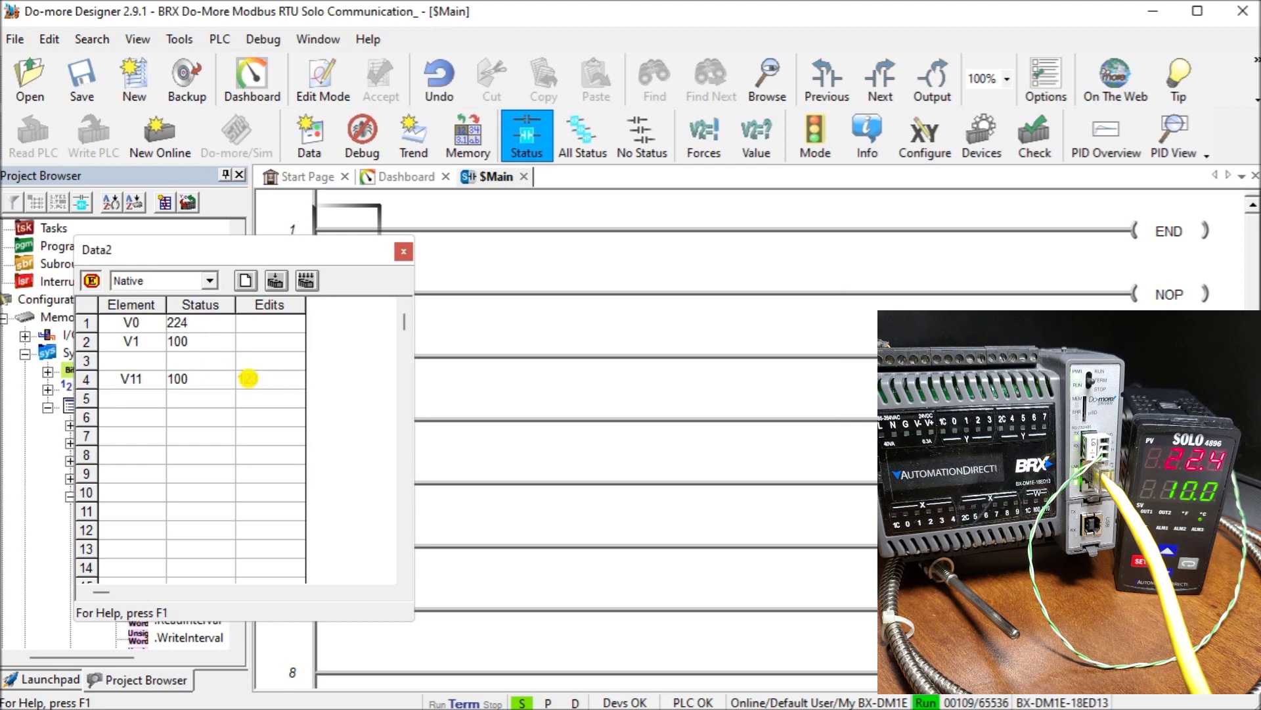
{"action": "left_click", "coordinate": [273, 281]}
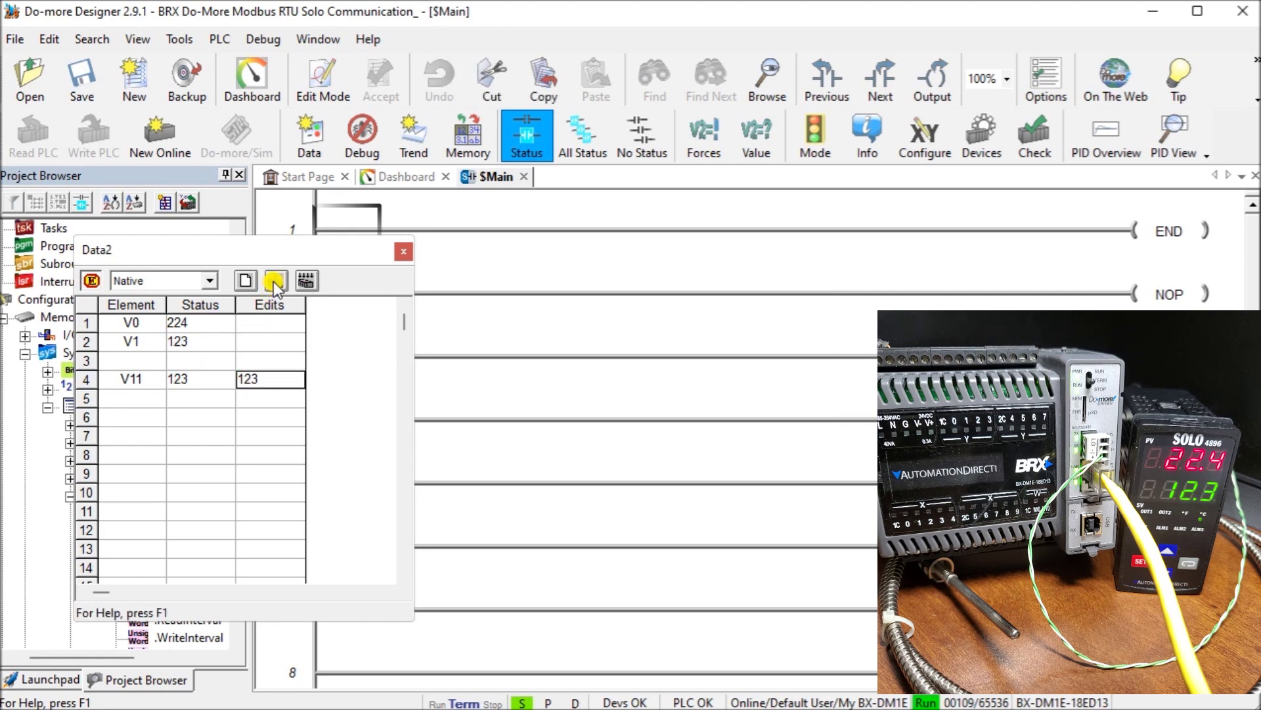